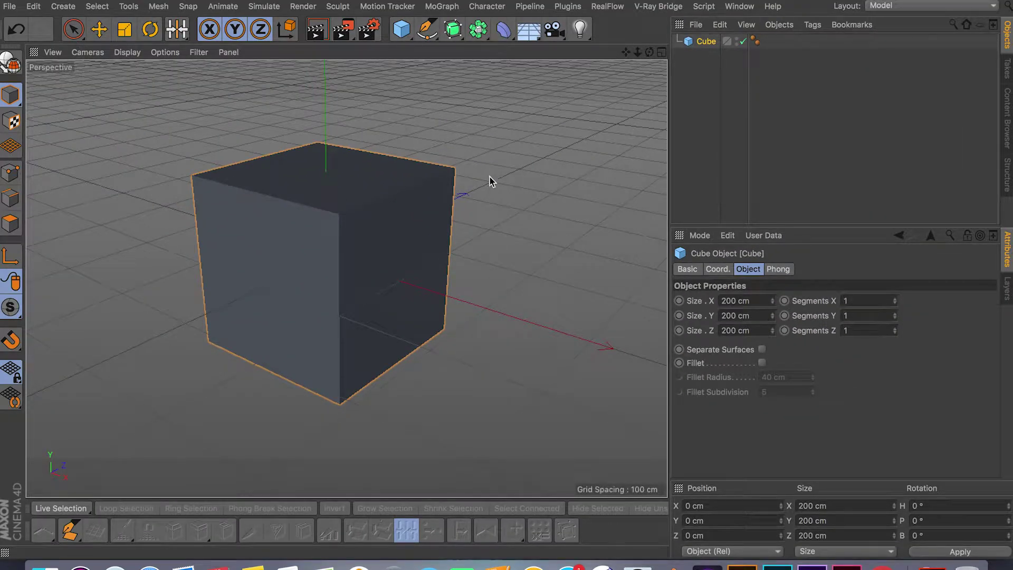
- Make the cube editable with C and cycle through the point, polygon and edge modes
mouse_move(482, 228)
alt+mouse_down()
mouse_move(321, 356)
mouse_move(244, 290)
mouse_move(391, 210)
mouse_move(467, 220)
mouse_move(476, 230)
mouse_move(427, 334)
mouse_move(480, 223)
alt+mouse_up()
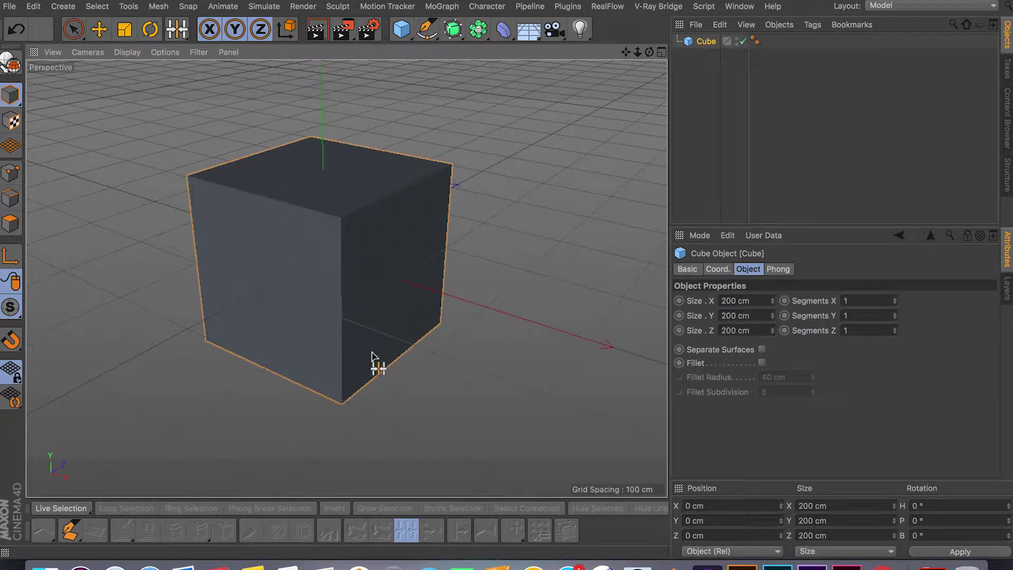
click(73, 29)
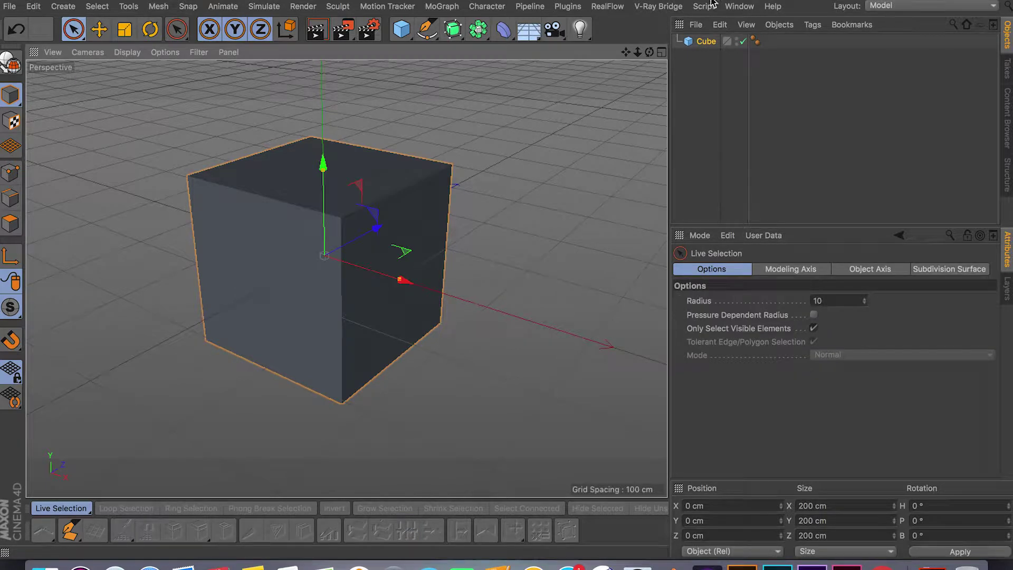
click(707, 46)
key(c)
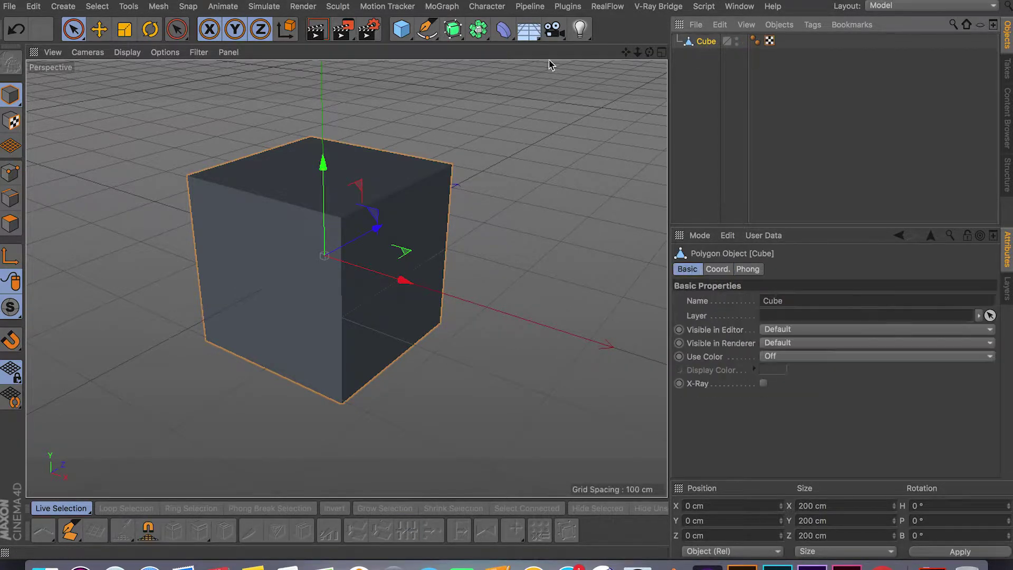
click(12, 176)
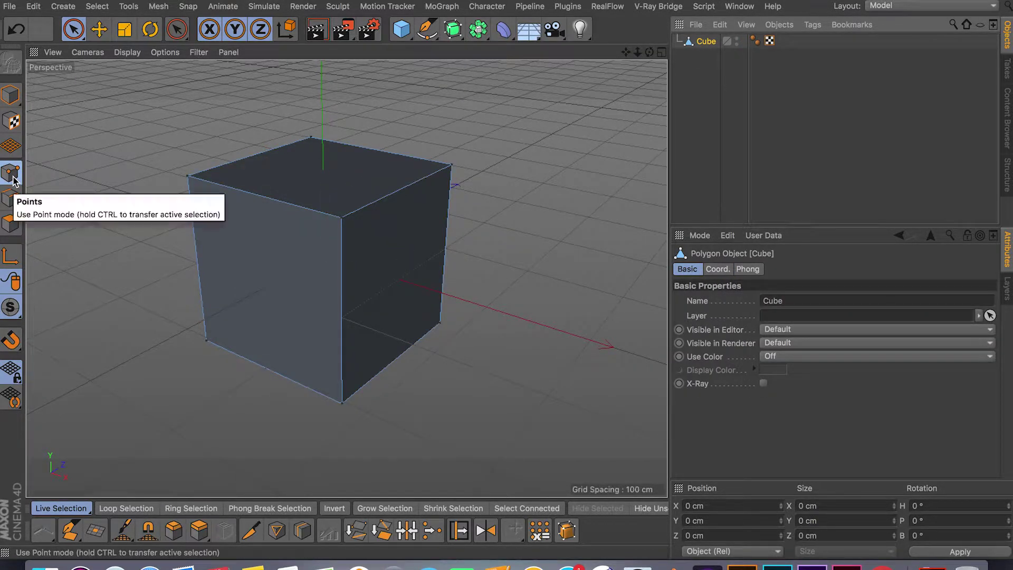
click(11, 223)
click(11, 197)
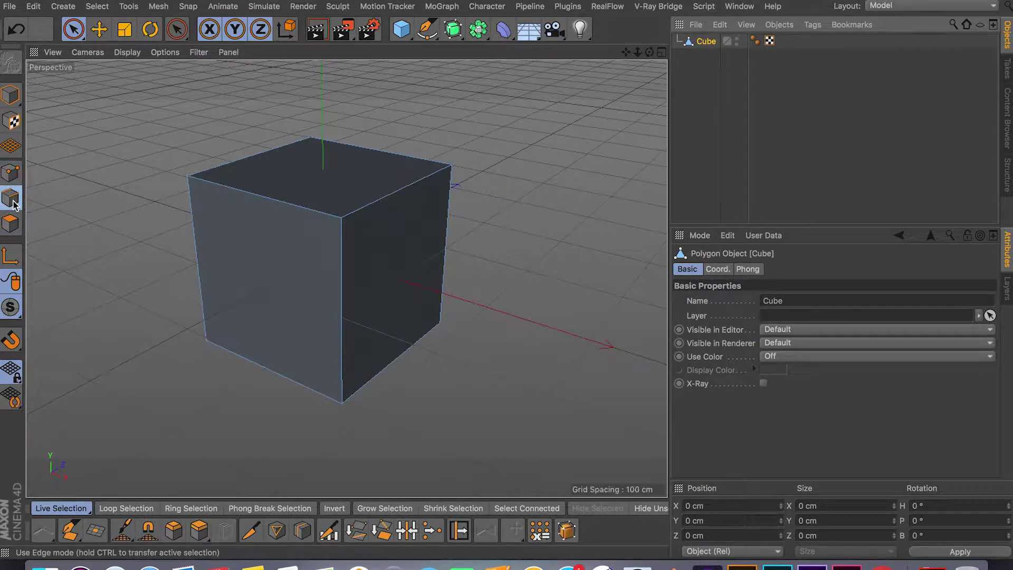
click(11, 173)
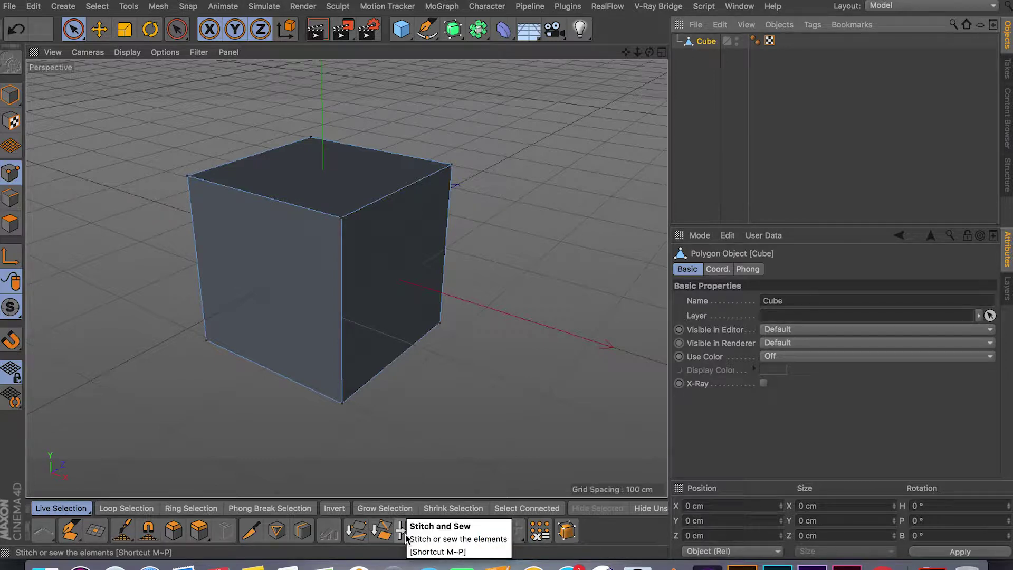
- Extrude the cube's right face outward about 88 cm along X into a longer box
click(11, 224)
click(491, 294)
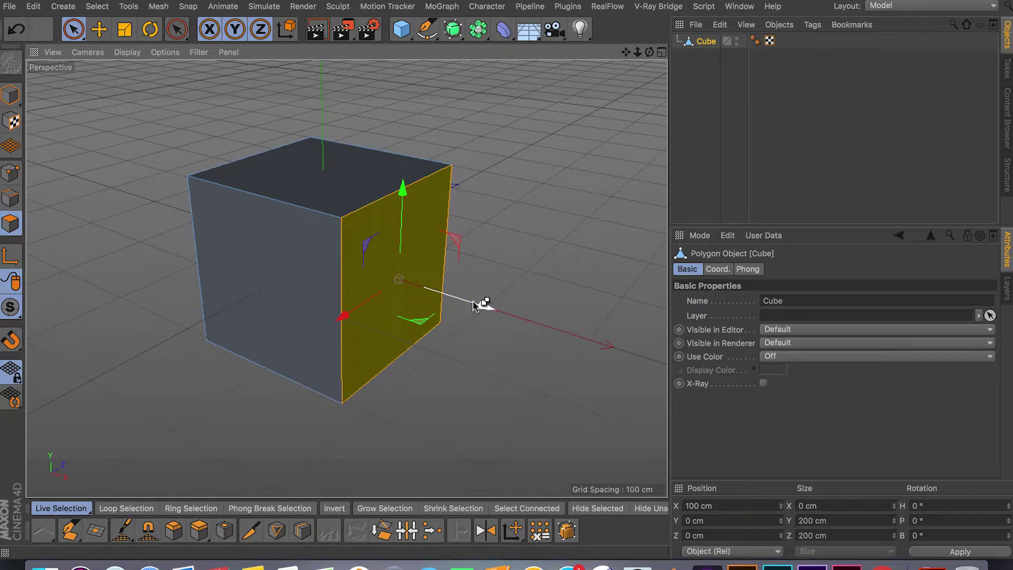
ctrl+drag(480, 298, 558, 369)
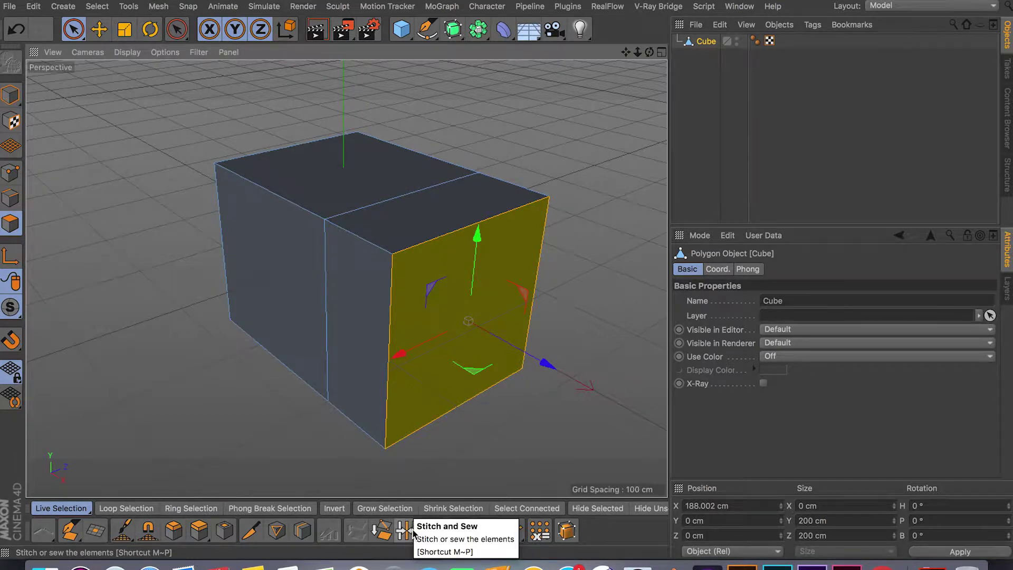
click(13, 172)
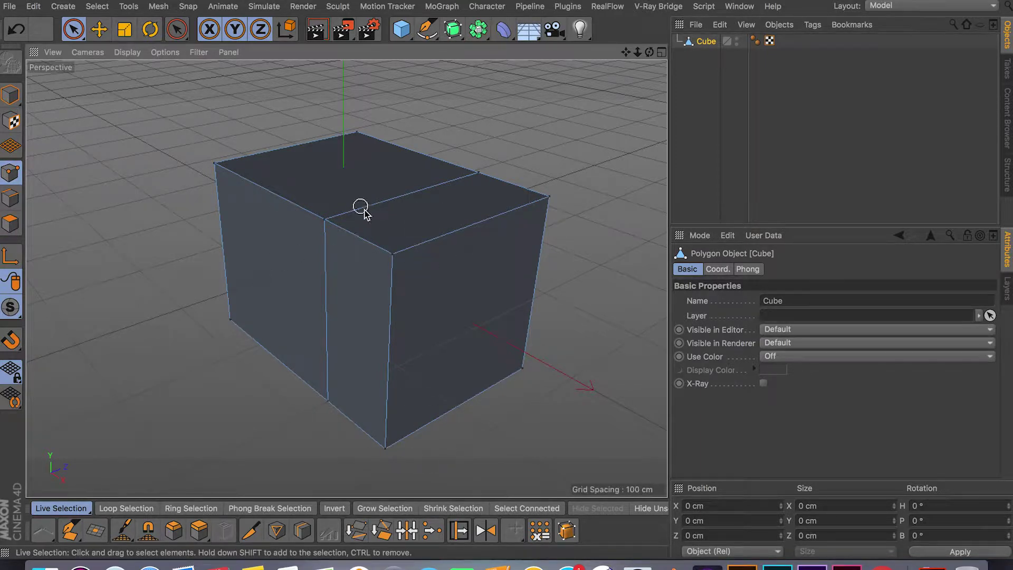
click(403, 529)
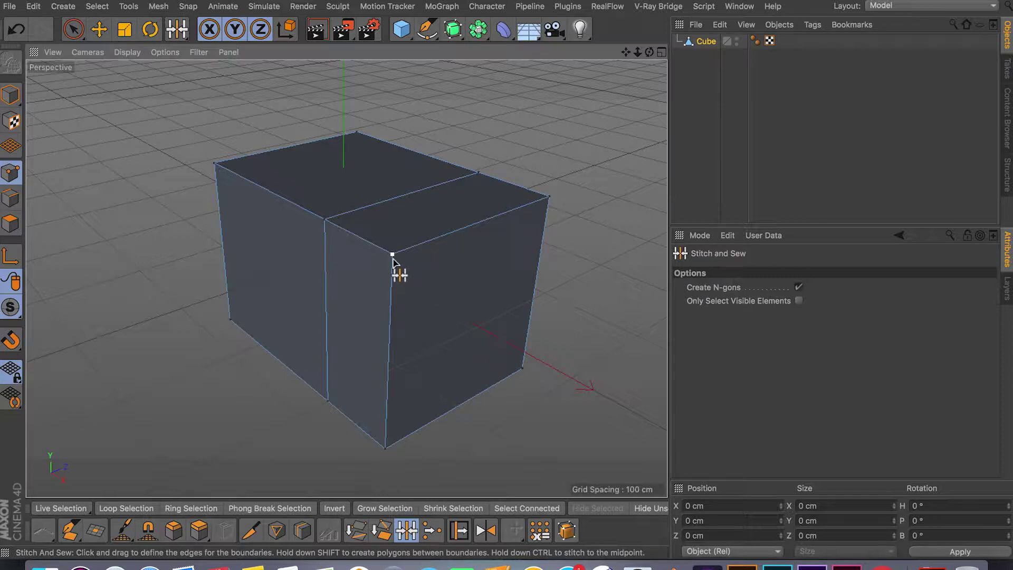
- Test stitching the extra corner points onto nearby vertices, undoing each trial stitch
drag(364, 243, 323, 226)
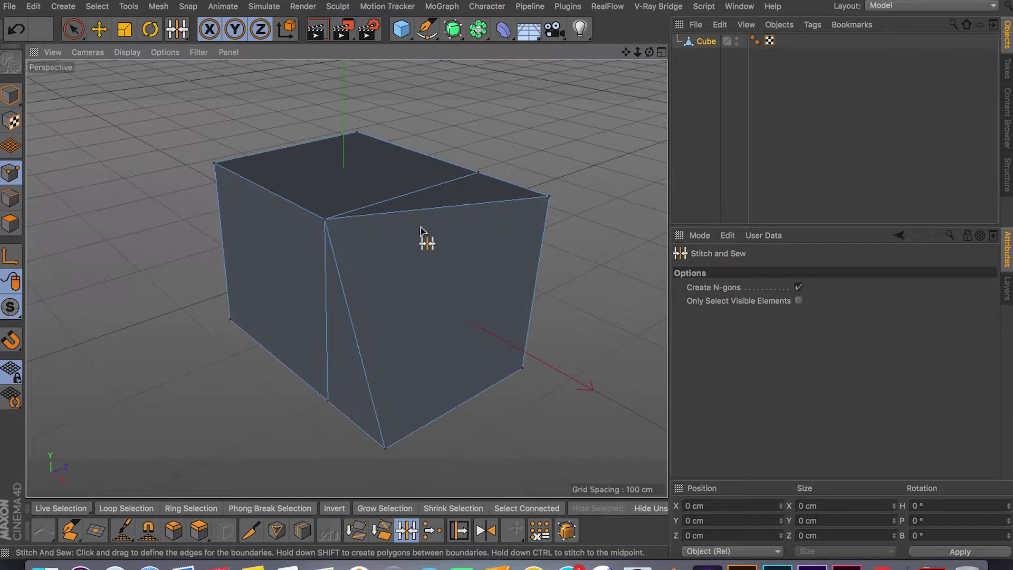
key(ctrl+z)
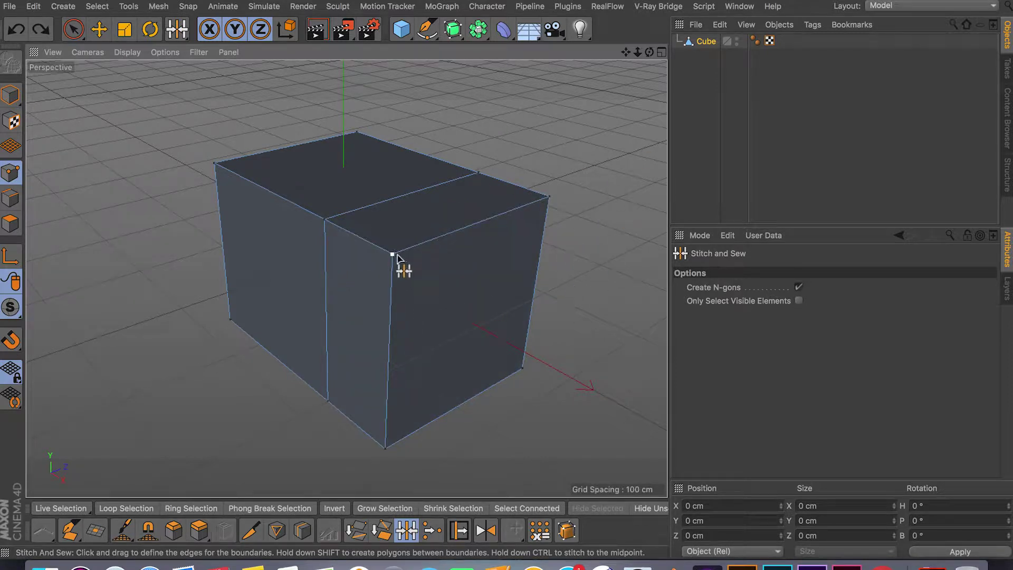
drag(393, 255, 332, 227)
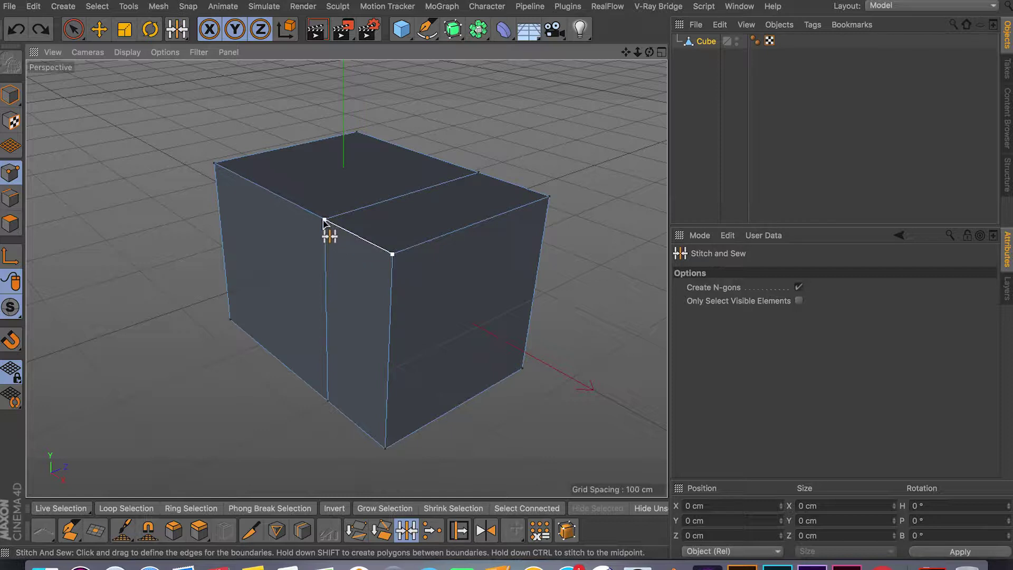
drag(323, 219, 323, 218)
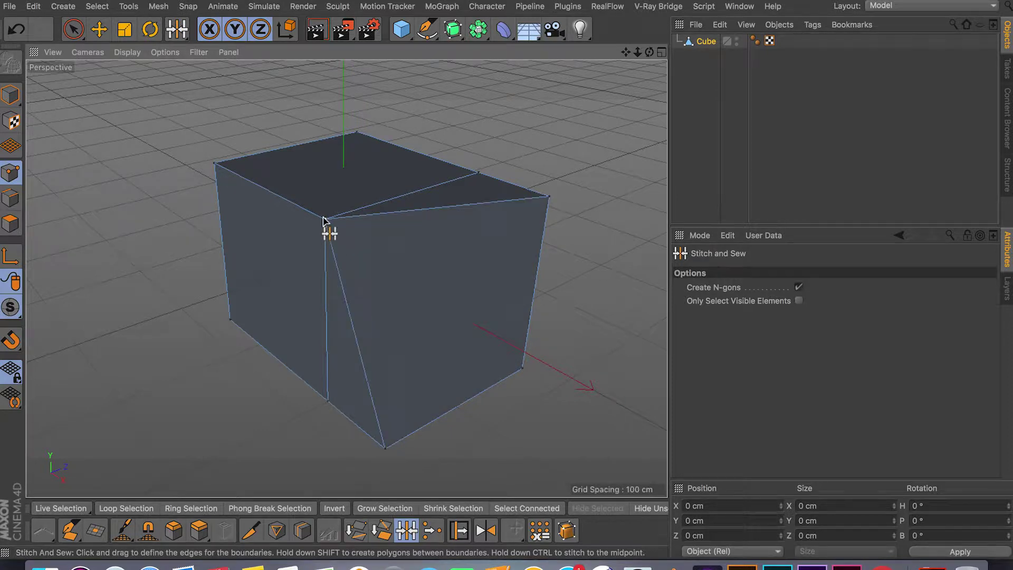
drag(560, 201, 476, 178)
key(super+z)
key(super+z)
- In Edge mode, test stitching the front-top and vertical edges, undoing each stitch
click(11, 197)
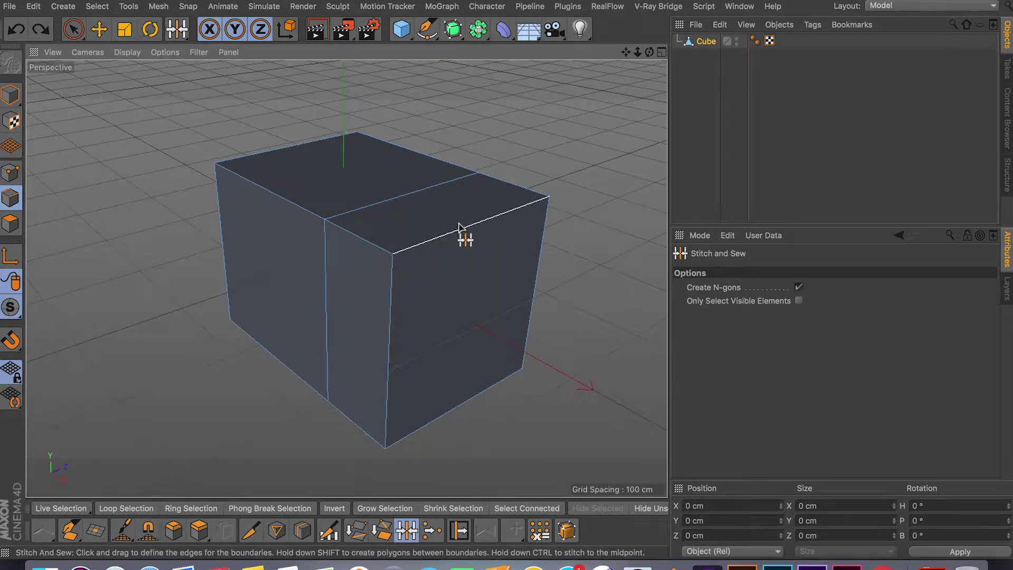
drag(459, 225, 404, 203)
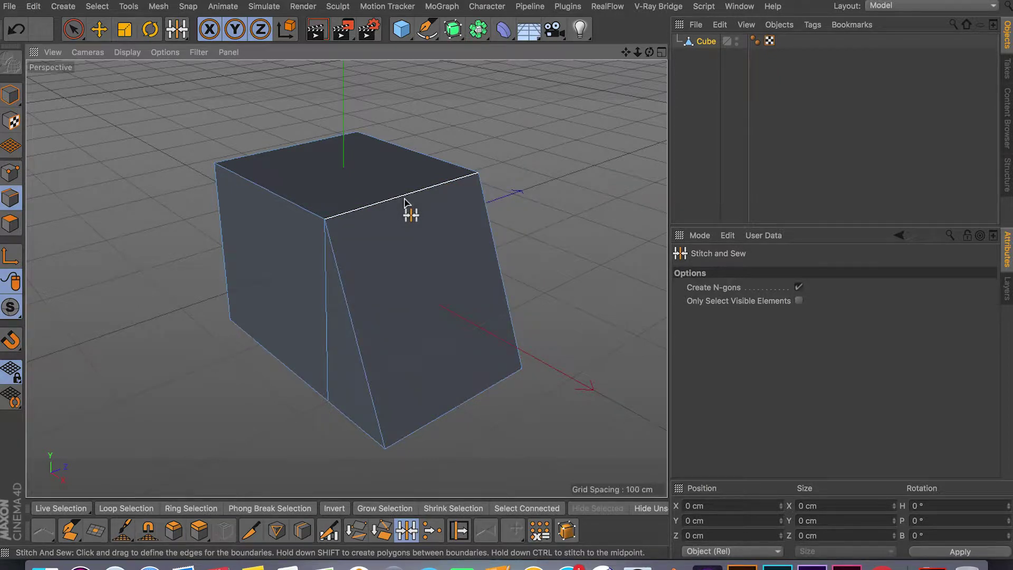
key(super+z)
drag(335, 323, 389, 335)
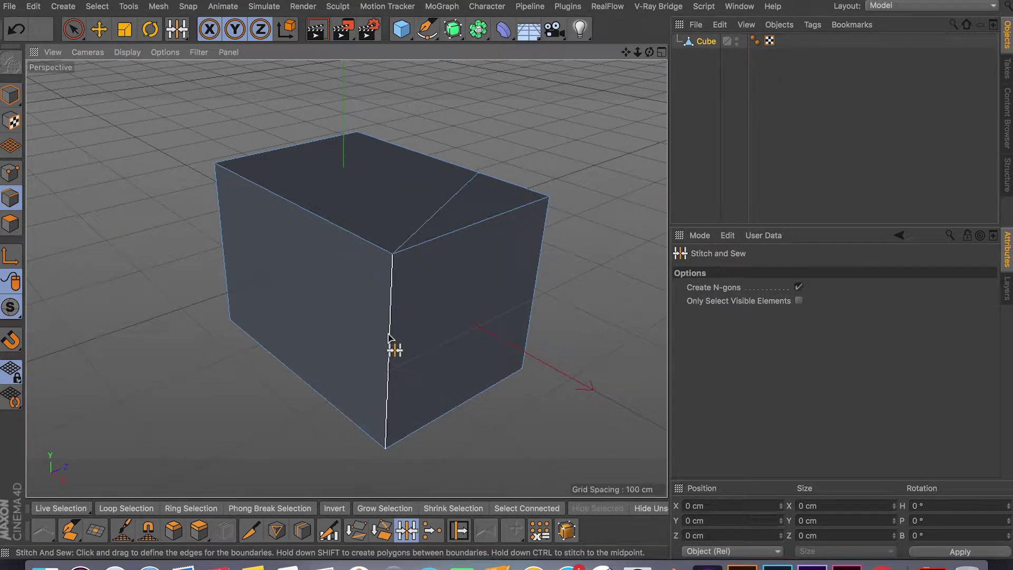
key(super+z)
drag(457, 237, 399, 206)
key(super+z)
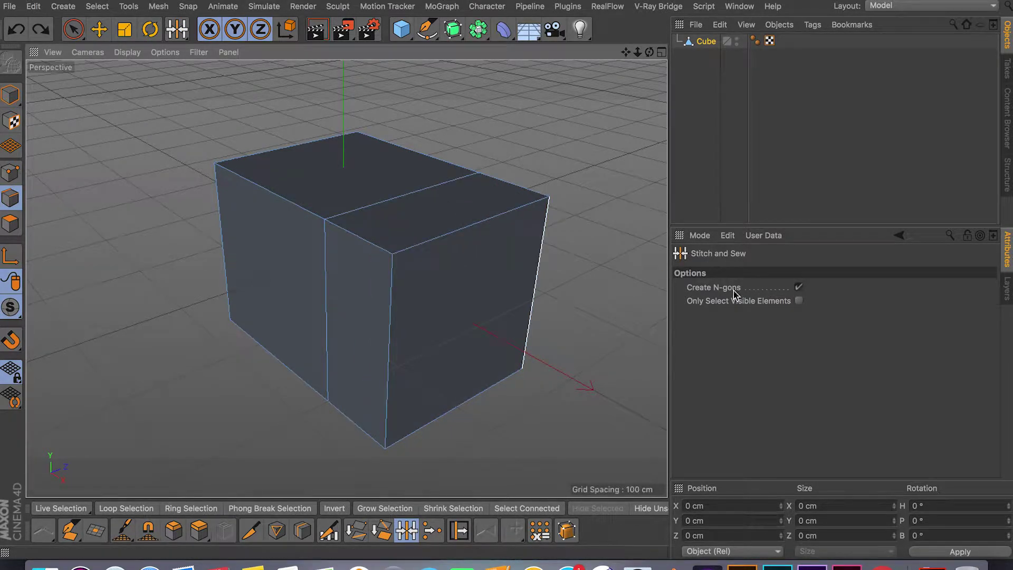
- Disable Create N-gons, test a front-to-back top-edge stitch, then undo it
click(799, 288)
drag(475, 238, 417, 197)
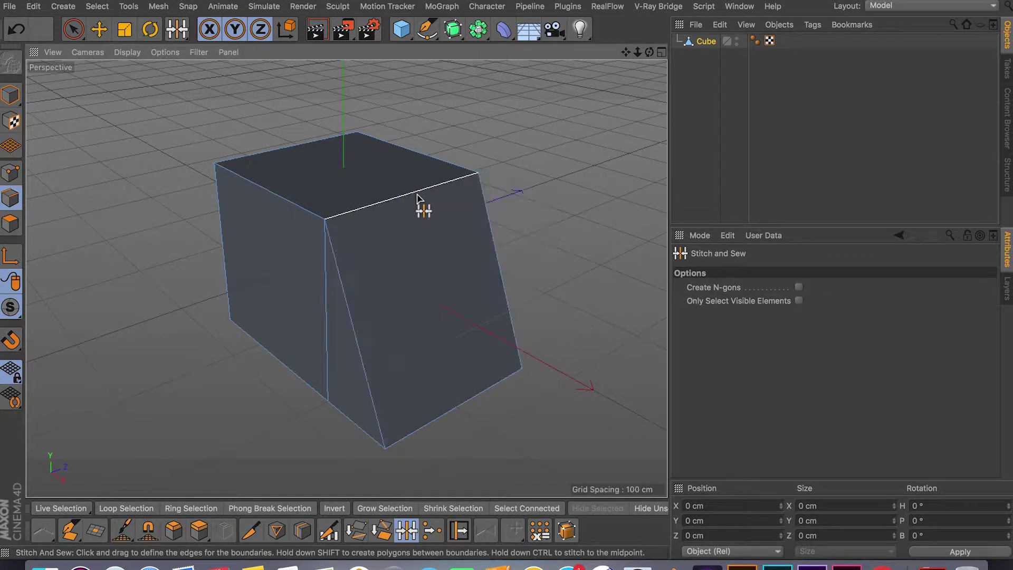
key(super+z)
- From a high three-quarter view, test stitching the two vertical edges, then undo it
alt+drag(561, 328, 428, 380)
drag(357, 369, 318, 334)
alt+drag(435, 364, 421, 340)
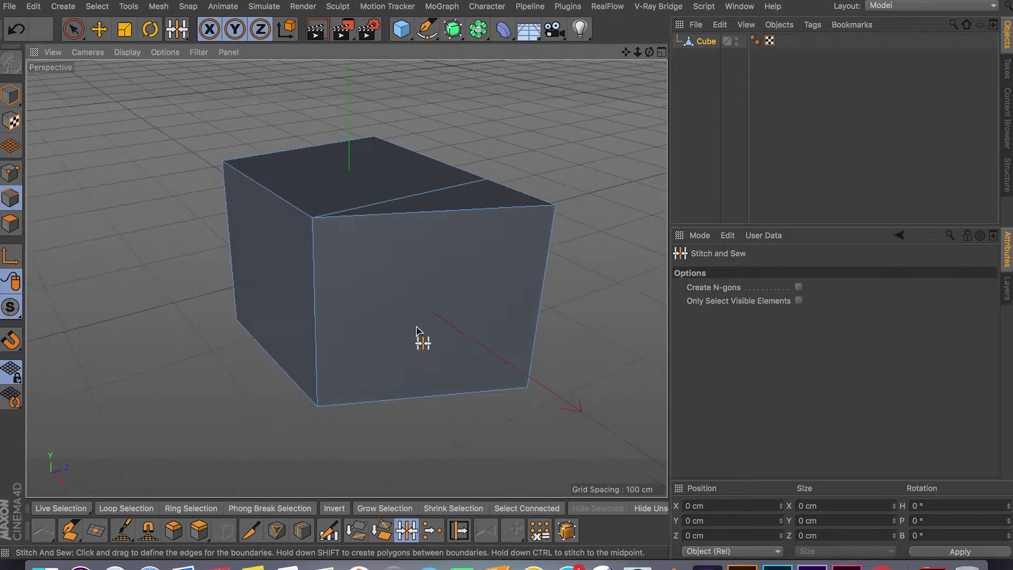
key(super+z)
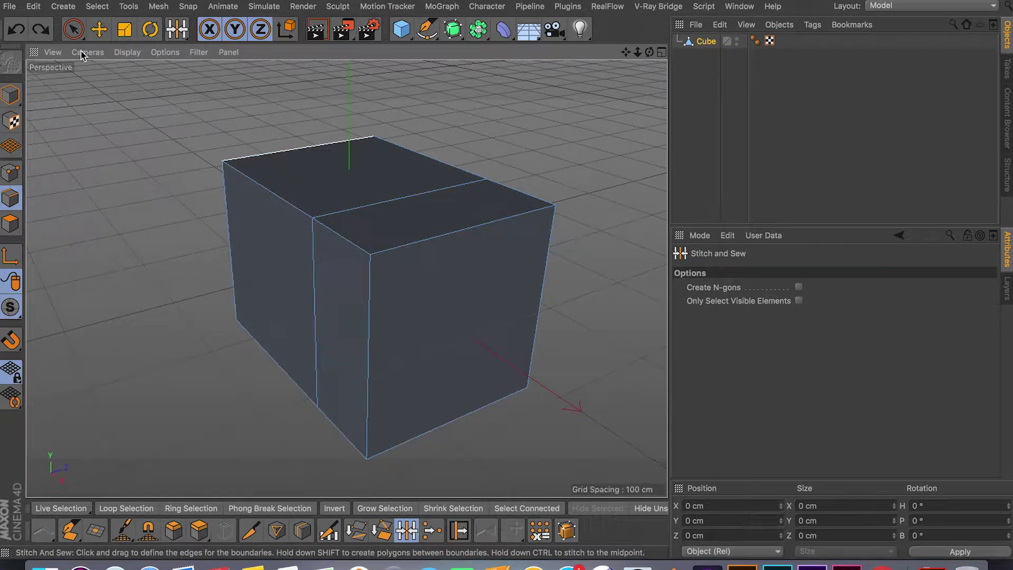
click(72, 29)
- Disconnect the box's left face and move it away along Z
click(11, 224)
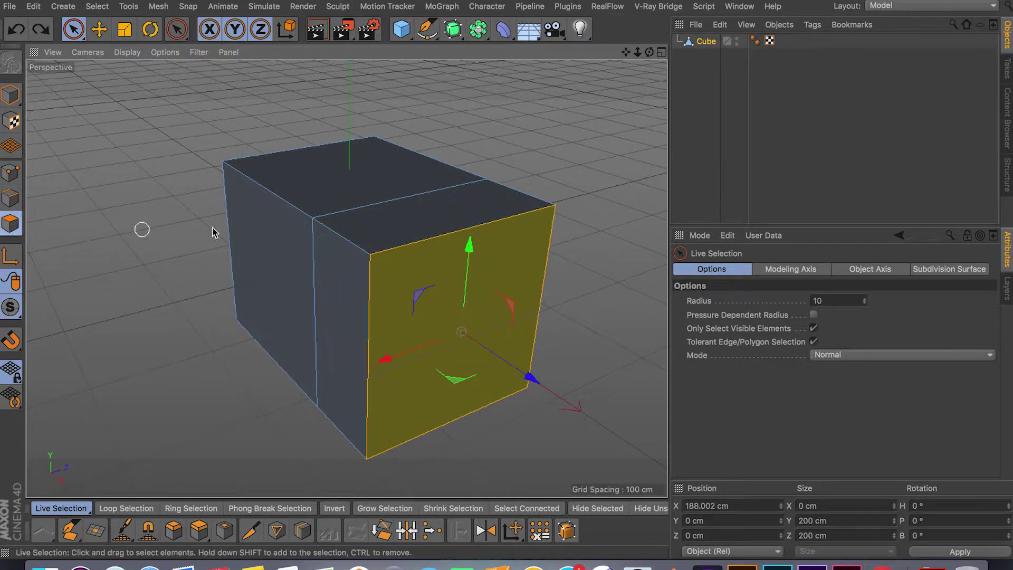
click(276, 249)
alt+drag(275, 248, 322, 247)
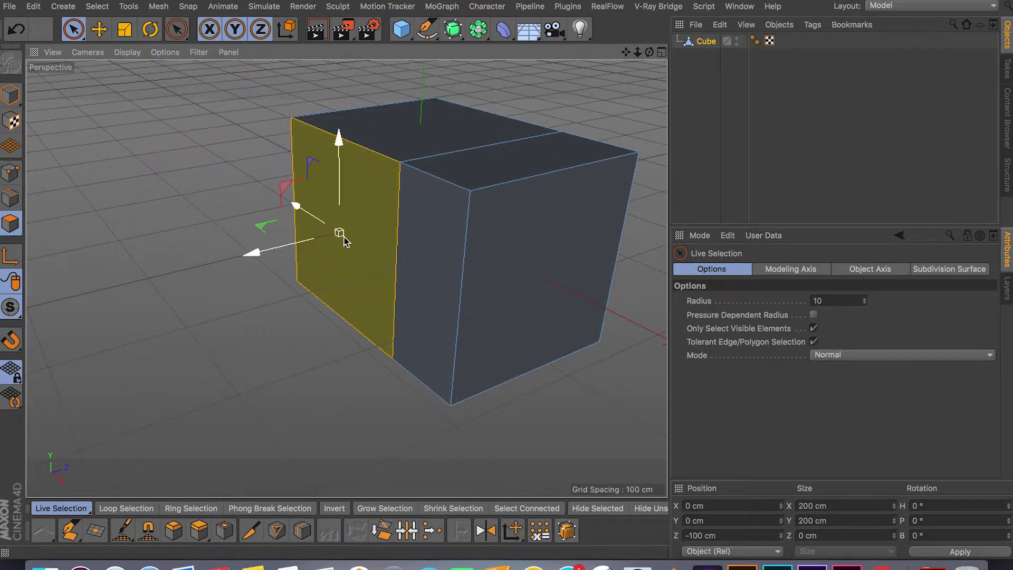
right_click(339, 232)
click(440, 481)
drag(290, 245, 132, 295)
- Try tilting the detached face about 32°, then undo the rotation
key(r)
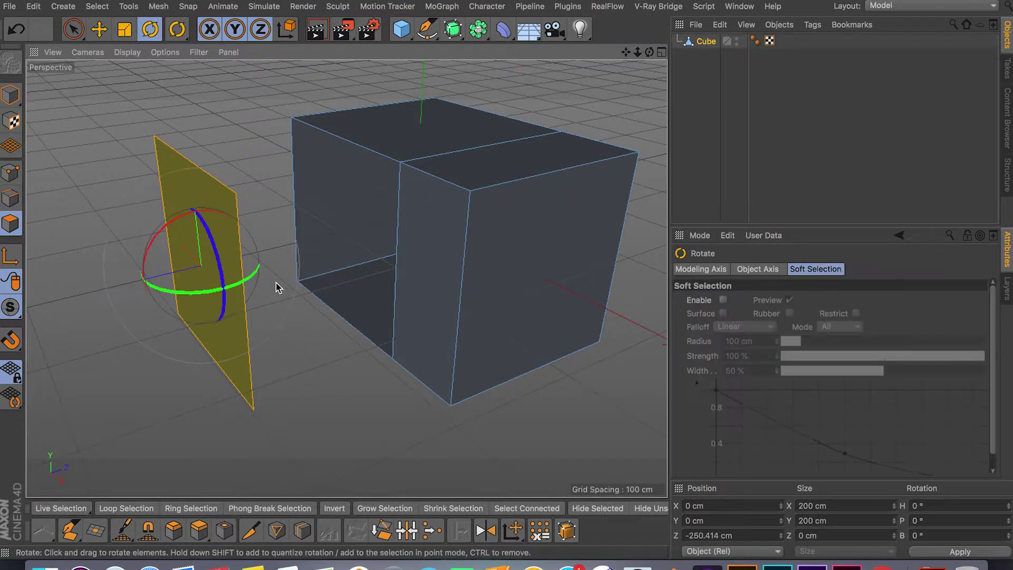
drag(226, 276, 212, 244)
key(ctrl+z)
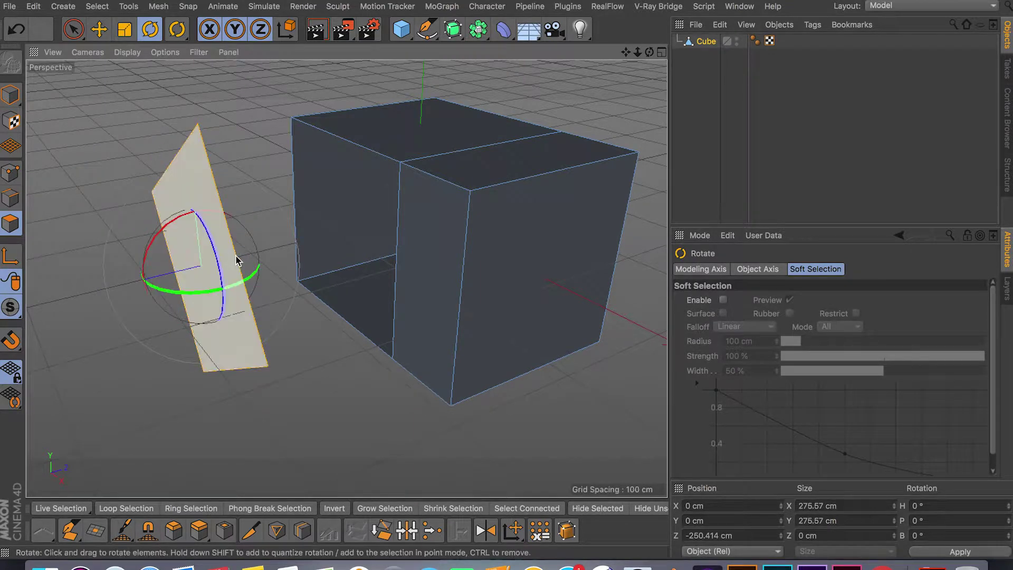
mouse_move(339, 276)
alt+mouse_down()
mouse_move(500, 305)
mouse_move(265, 258)
mouse_move(290, 179)
mouse_move(294, 217)
alt+mouse_up()
- With the Polygon Pen in Points mode, weld the detached face's top edge onto the box's edge
click(70, 530)
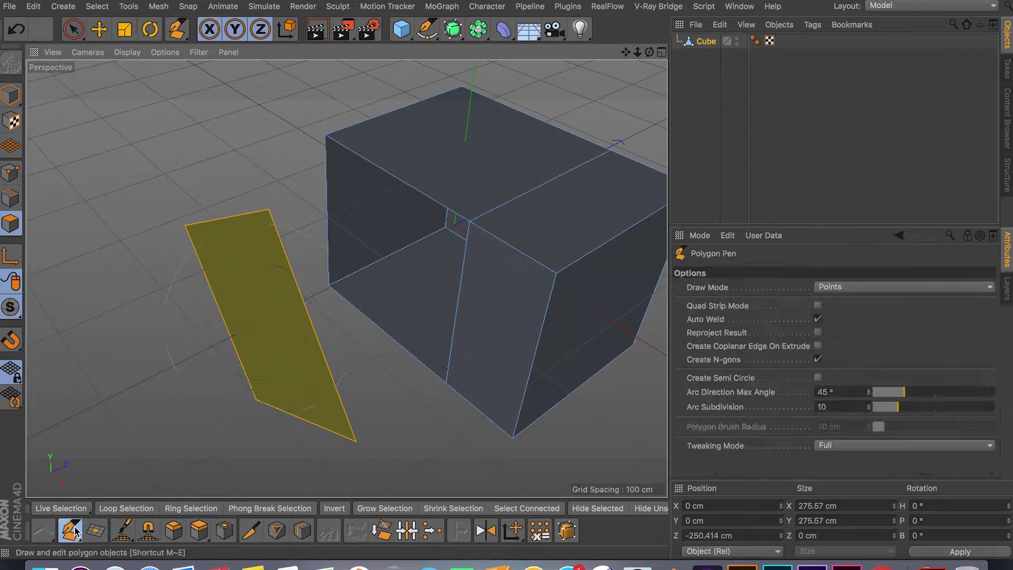
click(11, 172)
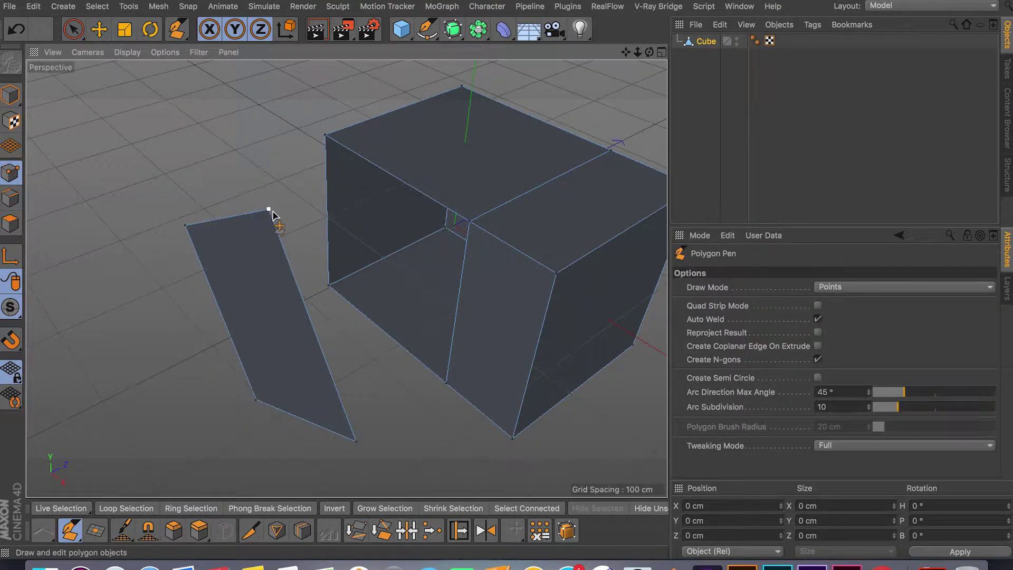
key(ctrl+z)
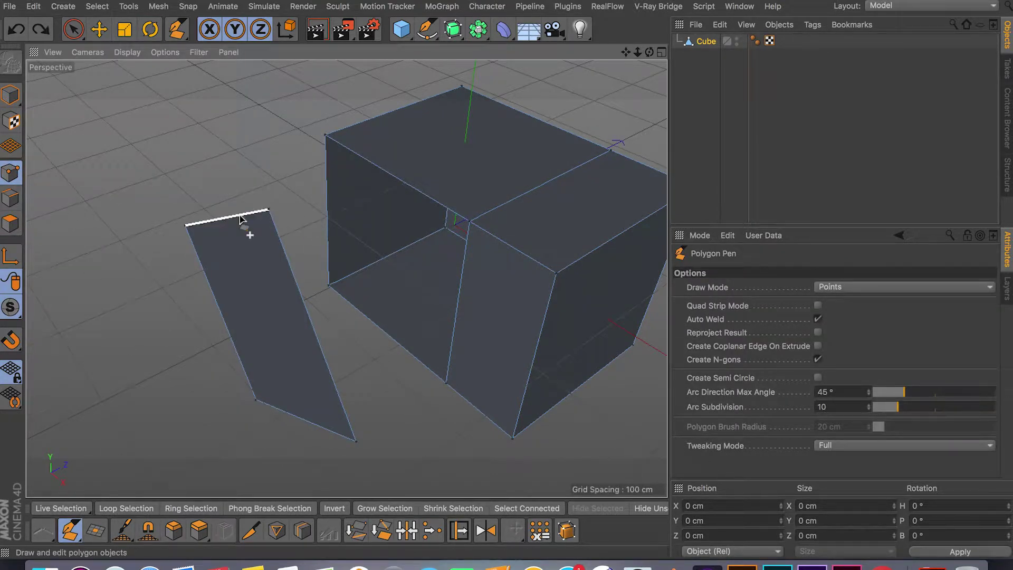
alt+drag(240, 219, 434, 199)
alt+drag(420, 263, 299, 366)
drag(435, 361, 294, 402)
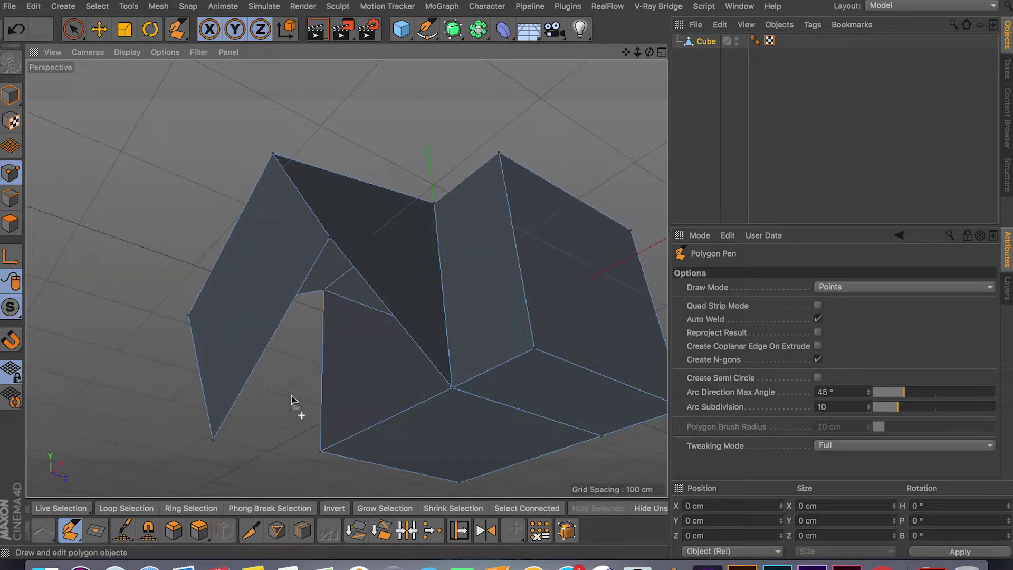
alt+drag(407, 423, 359, 163)
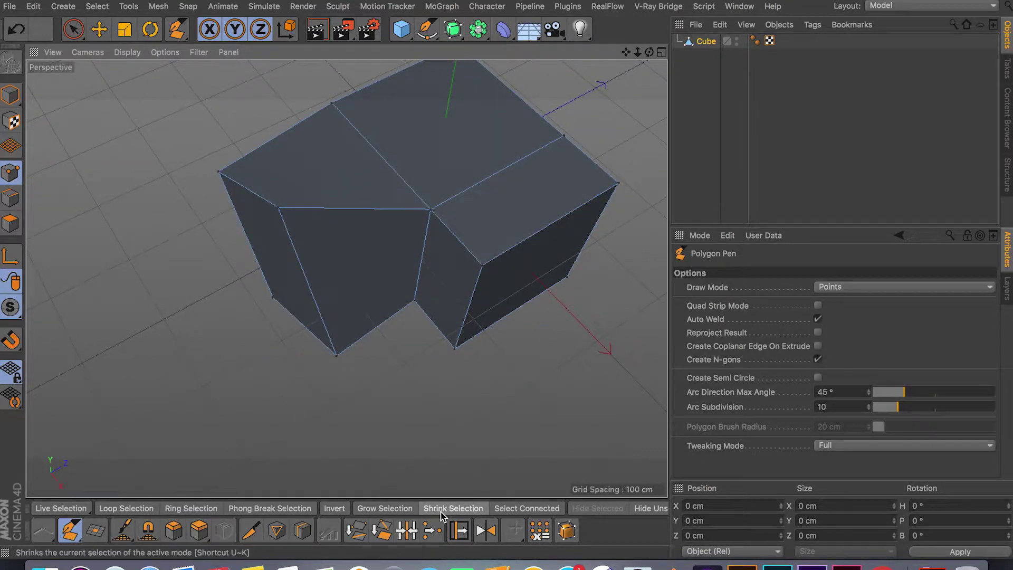
key(m)
key(p)
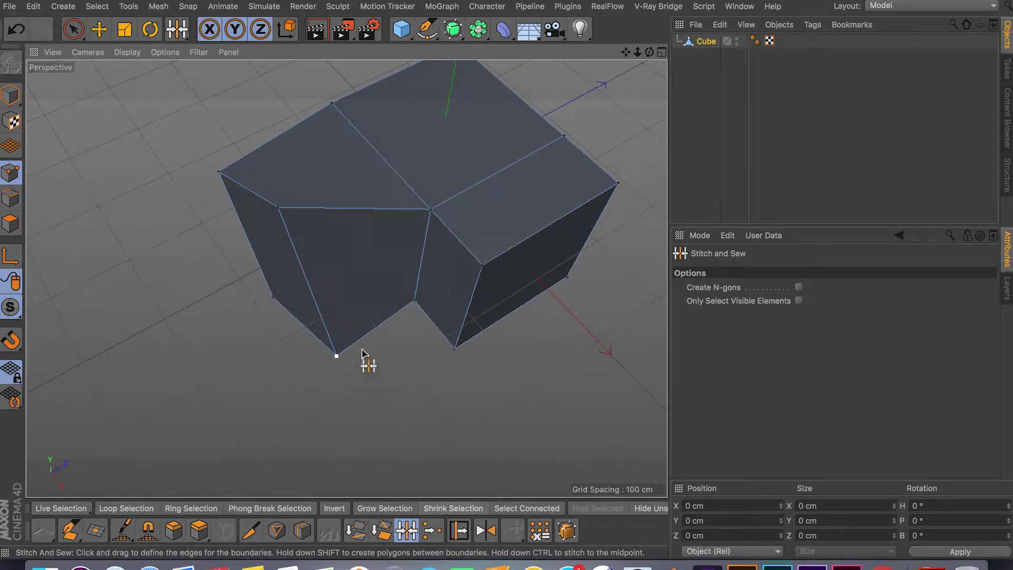
drag(278, 210, 436, 218)
key(super+z)
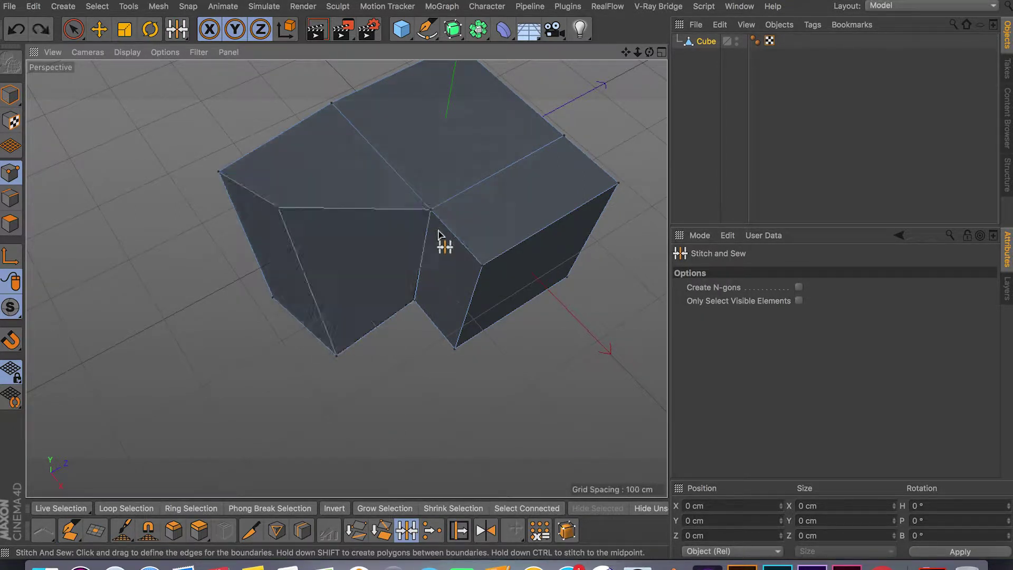
click(11, 198)
drag(296, 276, 428, 264)
middle_drag(401, 340, 374, 302)
key(super+z)
scroll(369, 298, up, 5)
click(11, 173)
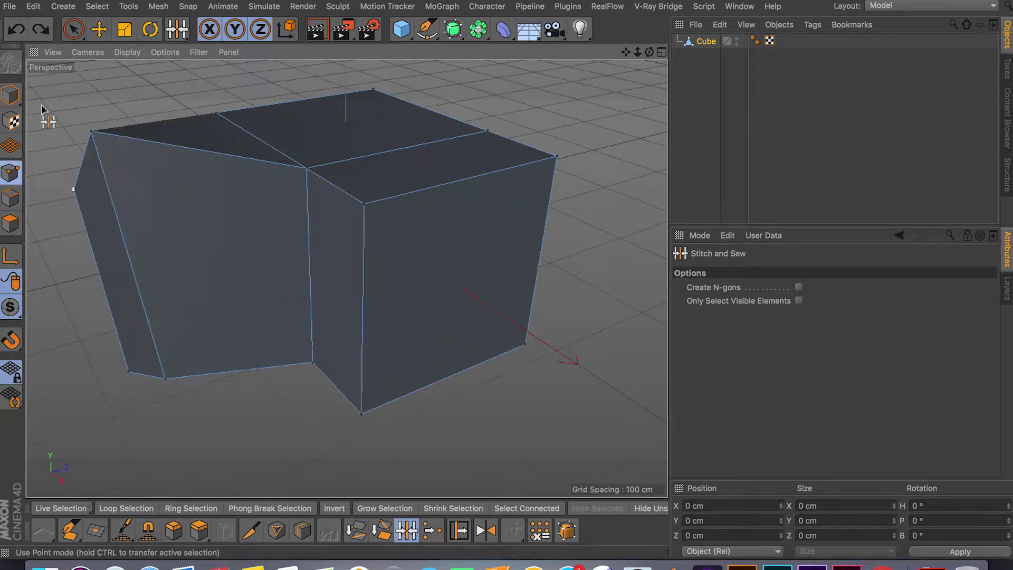
click(75, 26)
click(364, 204)
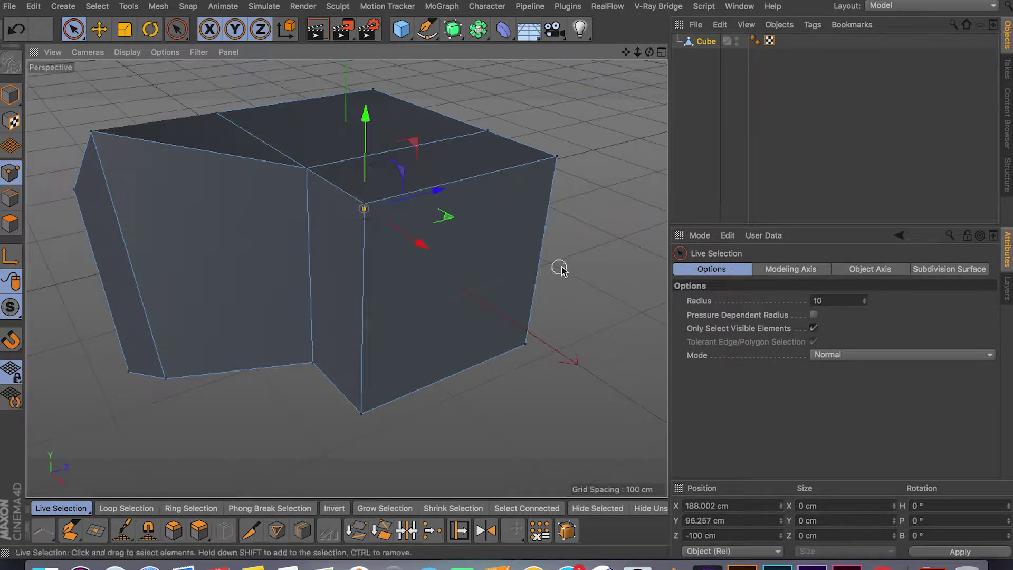
click(587, 260)
alt+drag(411, 233, 370, 223)
alt+right_drag(413, 215, 365, 215)
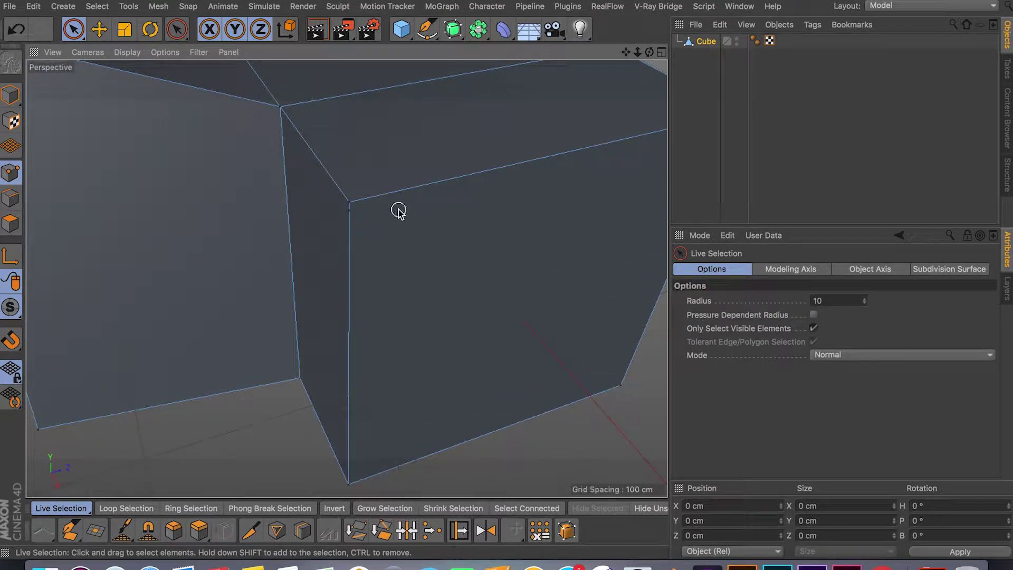
click(351, 216)
click(358, 248)
click(413, 525)
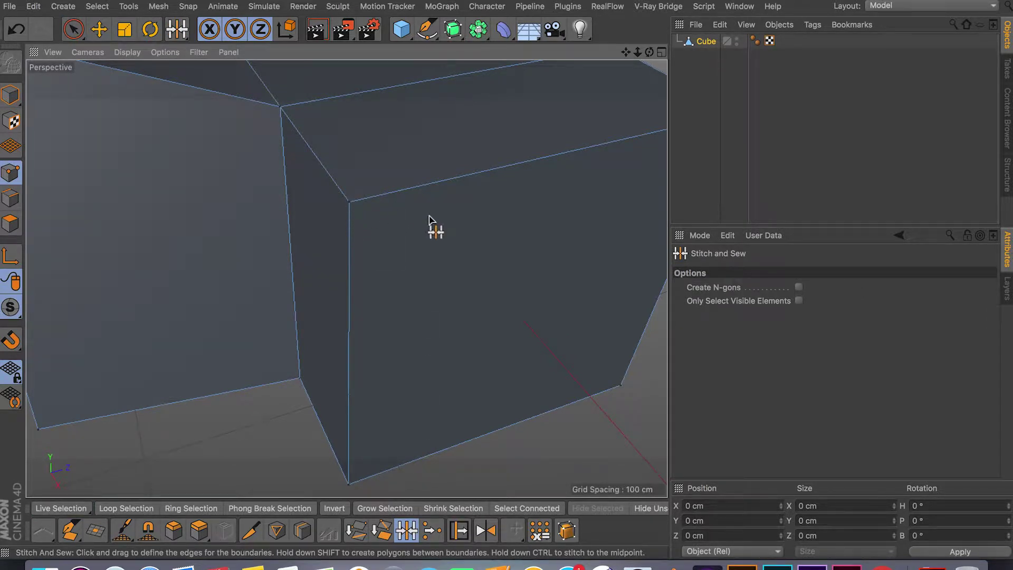
scroll(387, 242, down, 10)
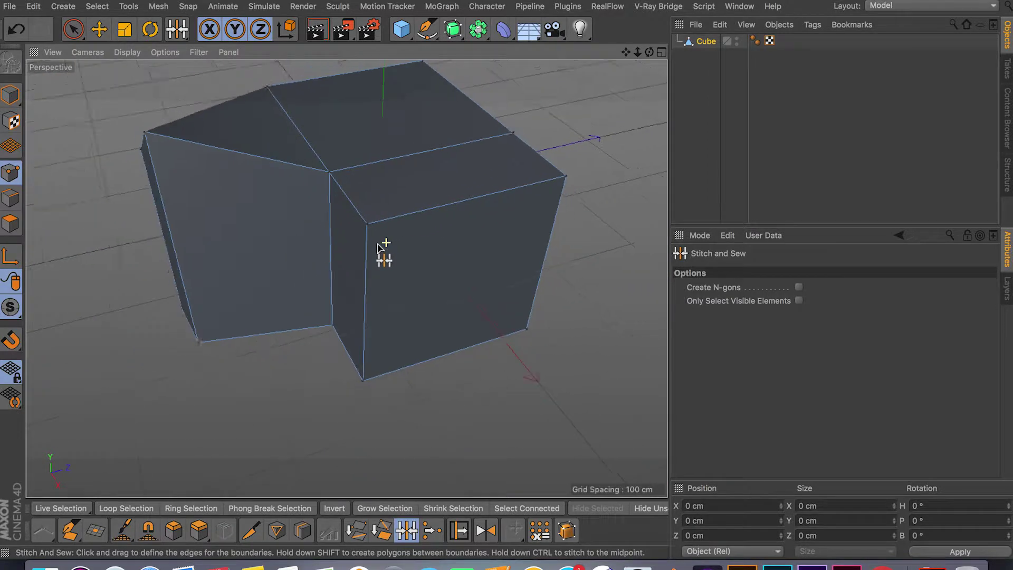
alt+drag(374, 262, 270, 356)
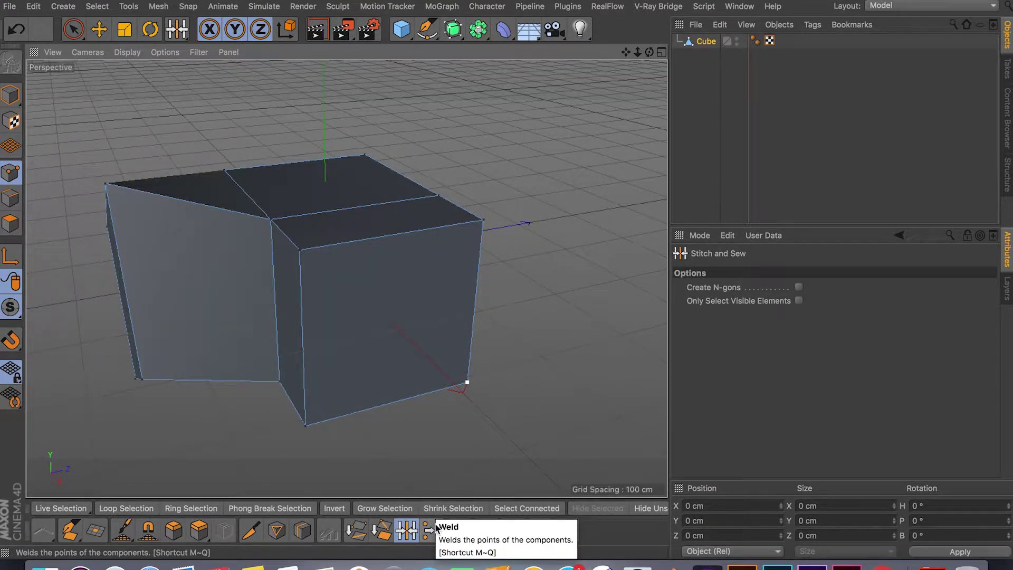
- Select the two corner points and try welding them with Weld, undoing each attempt
click(434, 531)
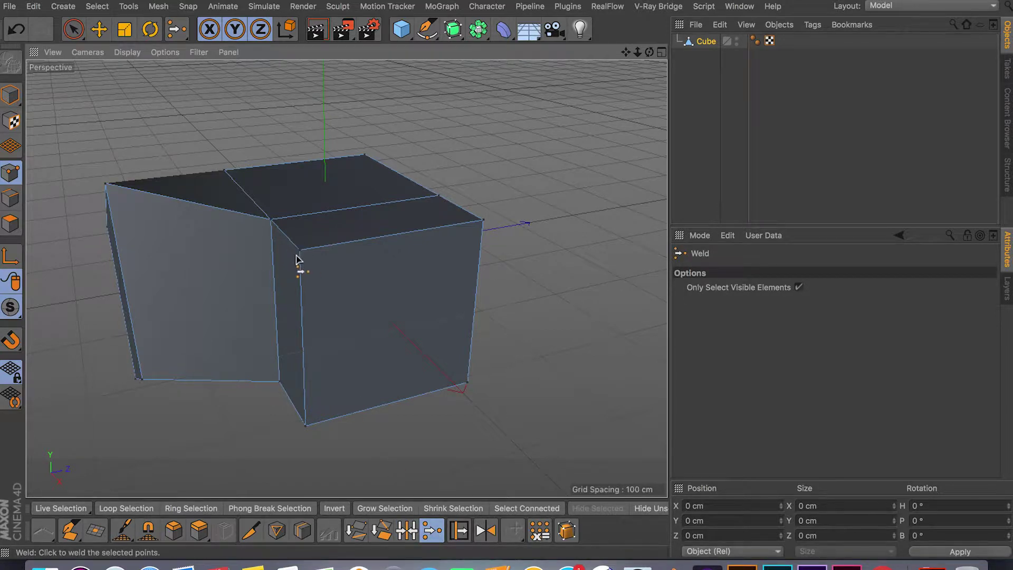
click(73, 30)
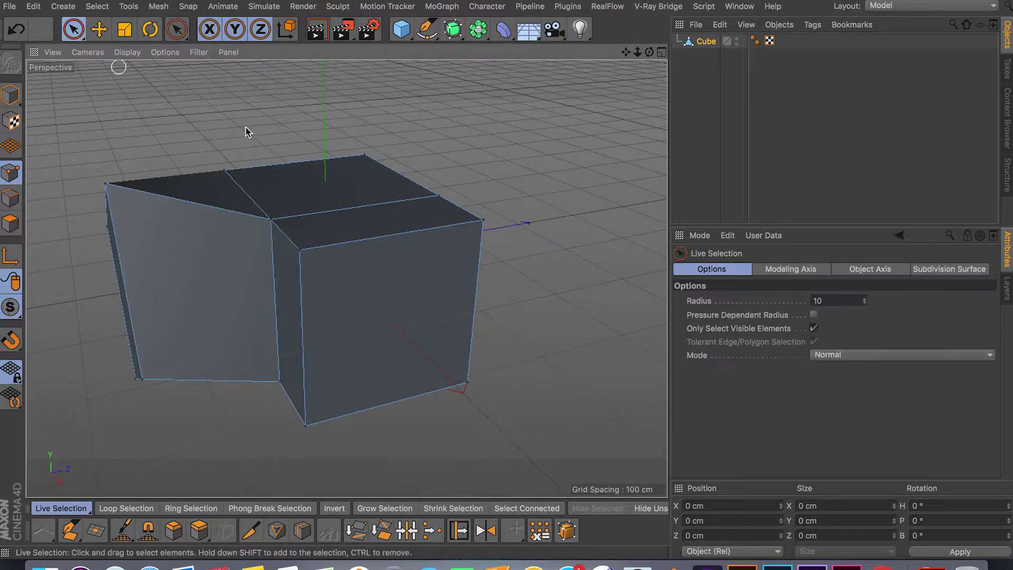
click(274, 218)
shift+click(300, 251)
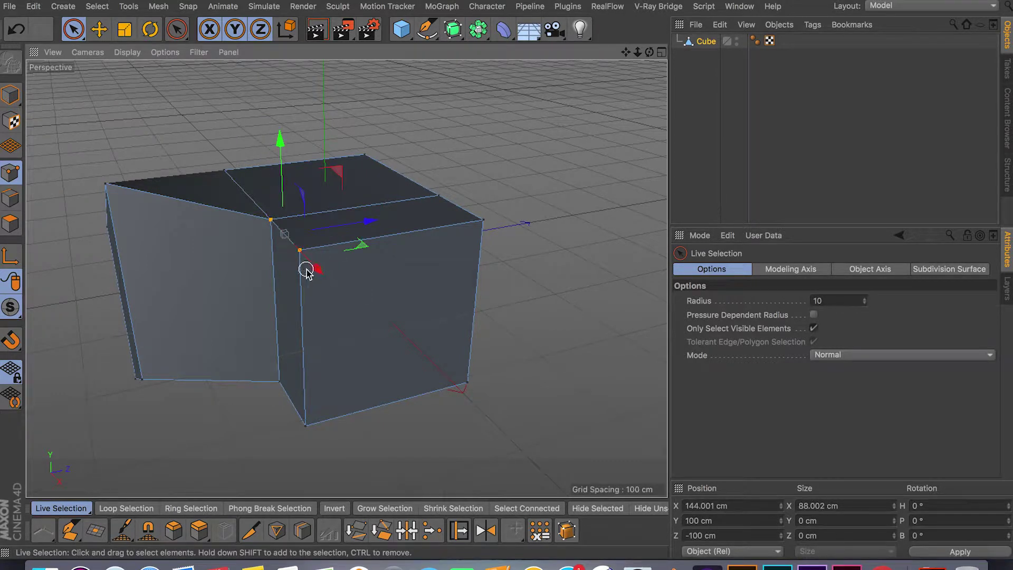
click(433, 531)
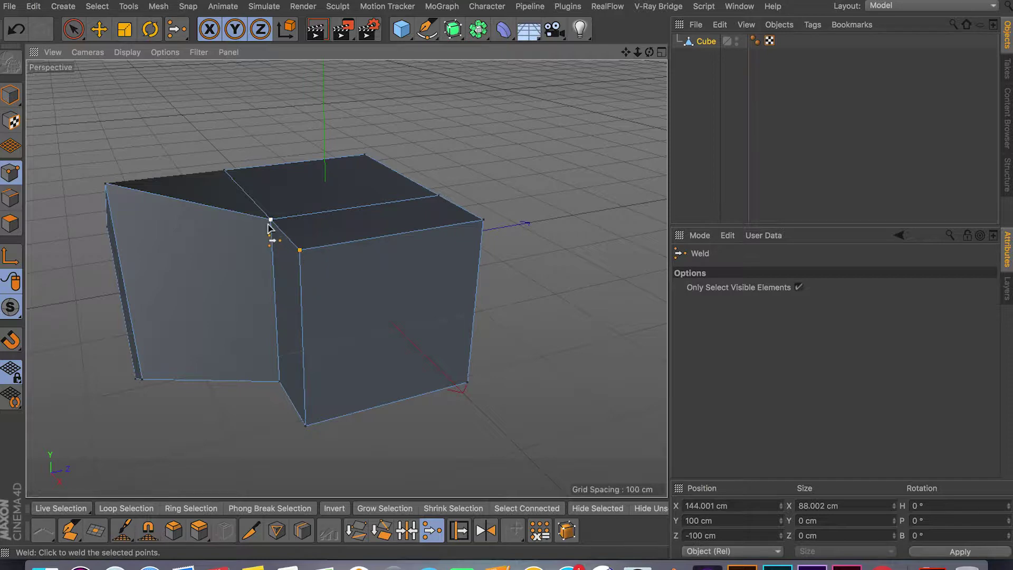
click(300, 250)
alt+drag(366, 278, 278, 294)
key(super+z)
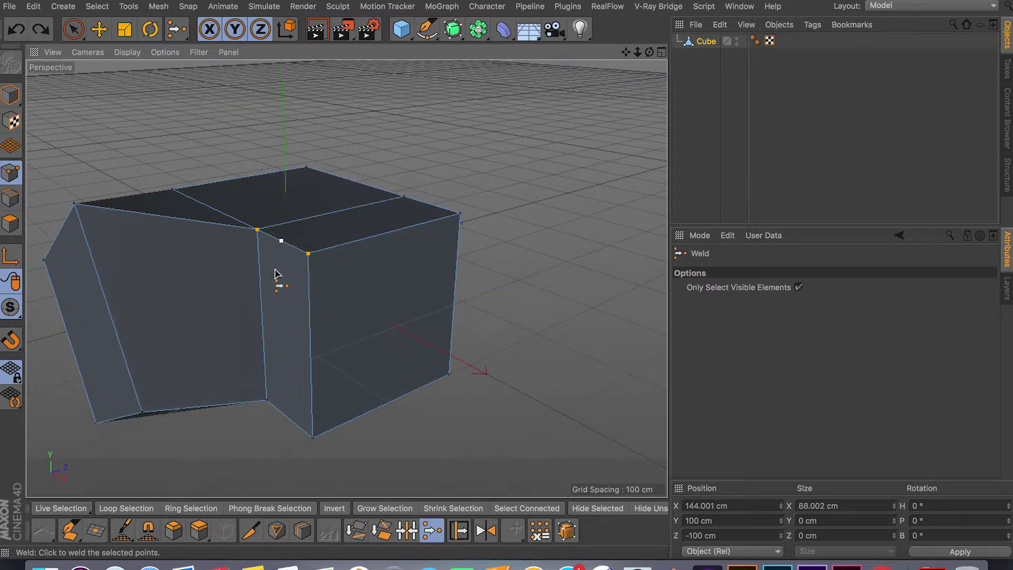
click(282, 243)
key(super+z)
click(258, 231)
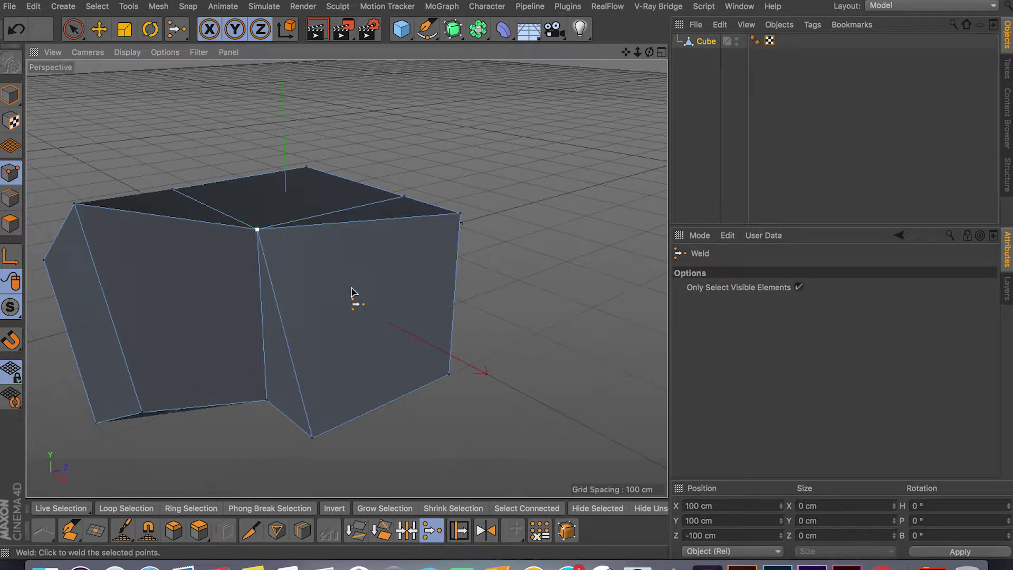
key(super+z)
- Clear the selection and slice a Line Cut across the top face from back to front
key(space)
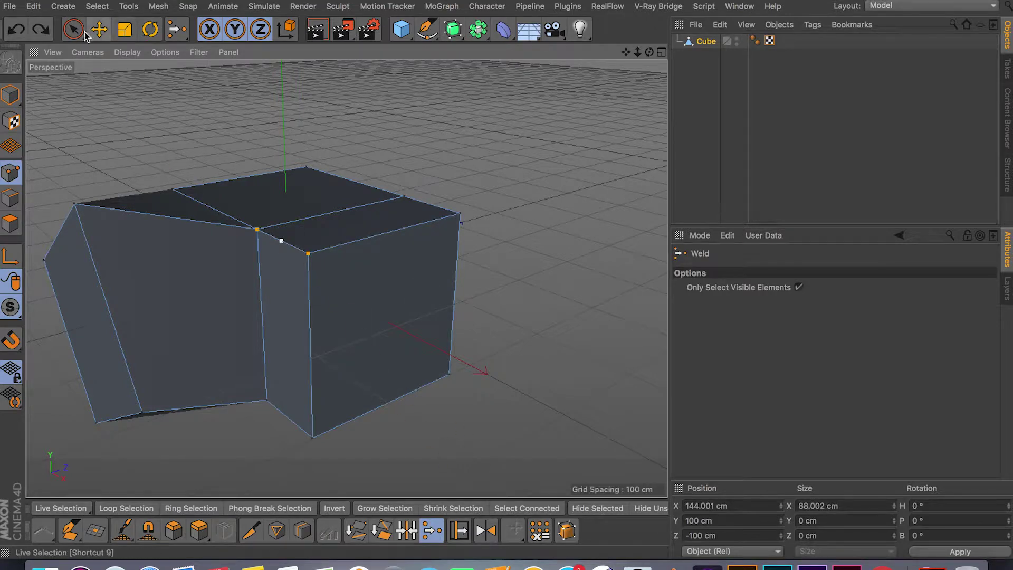
alt+drag(320, 235, 351, 333)
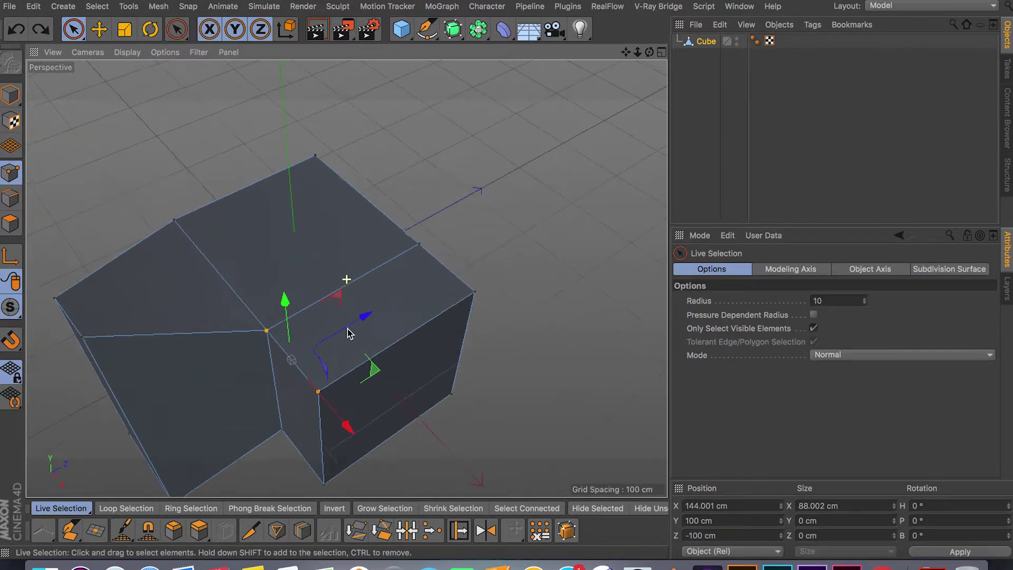
click(507, 288)
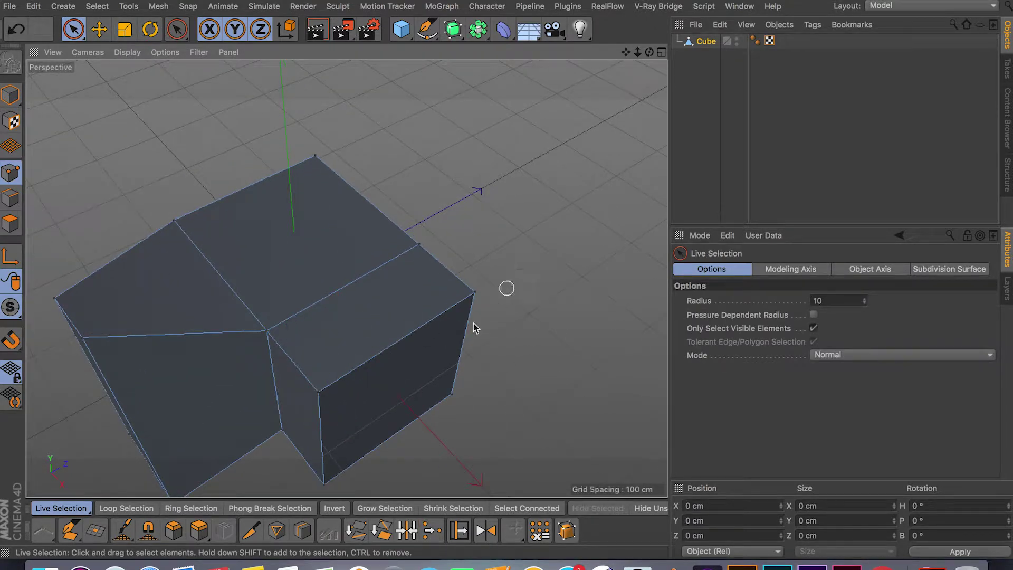
click(250, 530)
mouse_move(252, 184)
mouse_down()
mouse_move(322, 238)
mouse_move(407, 351)
mouse_move(475, 350)
mouse_move(475, 264)
mouse_up()
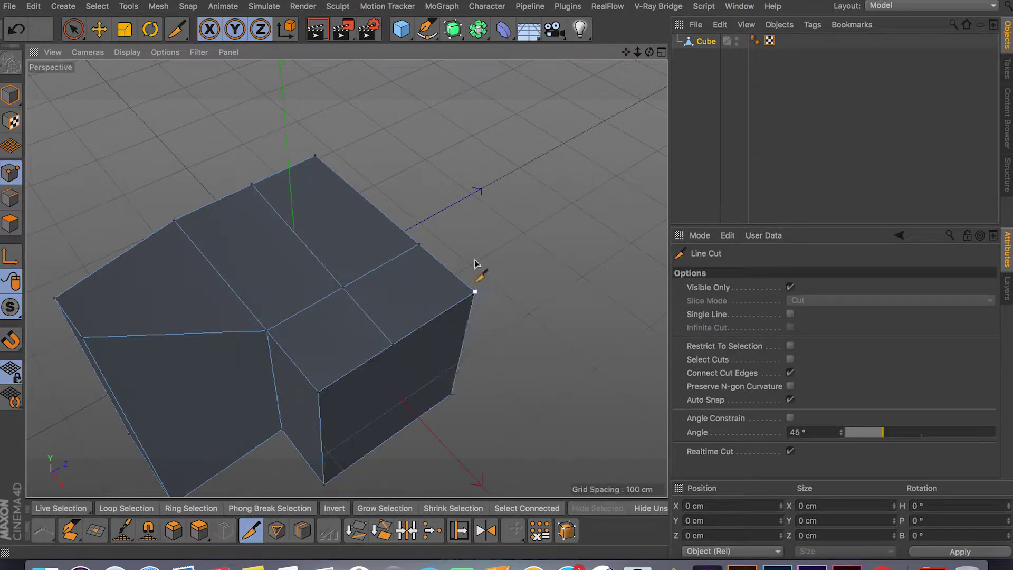
- Cut a second slanted line across the top face, leaving a thin sliver beside the first cut
click(73, 29)
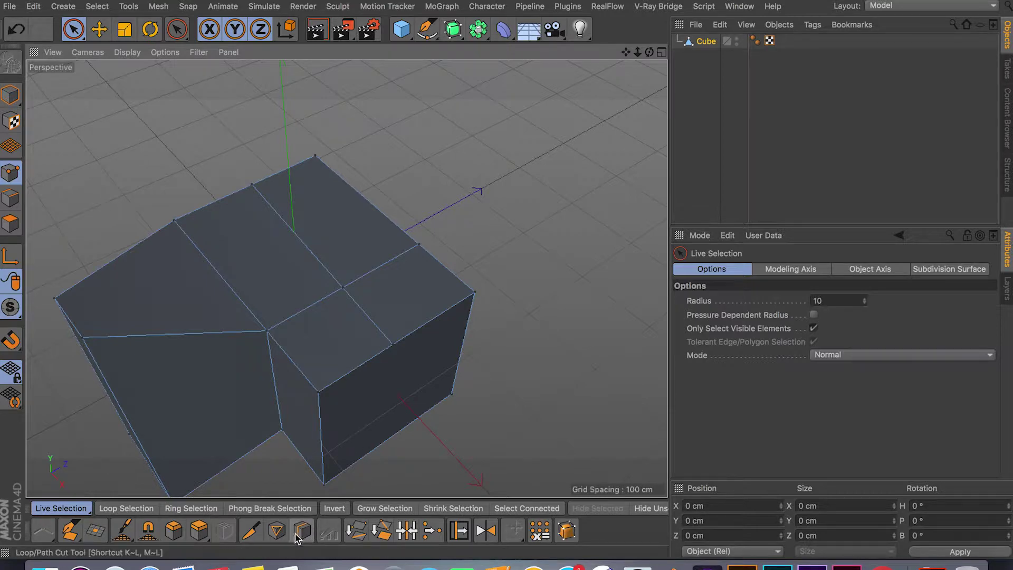
click(251, 531)
drag(236, 197, 351, 276)
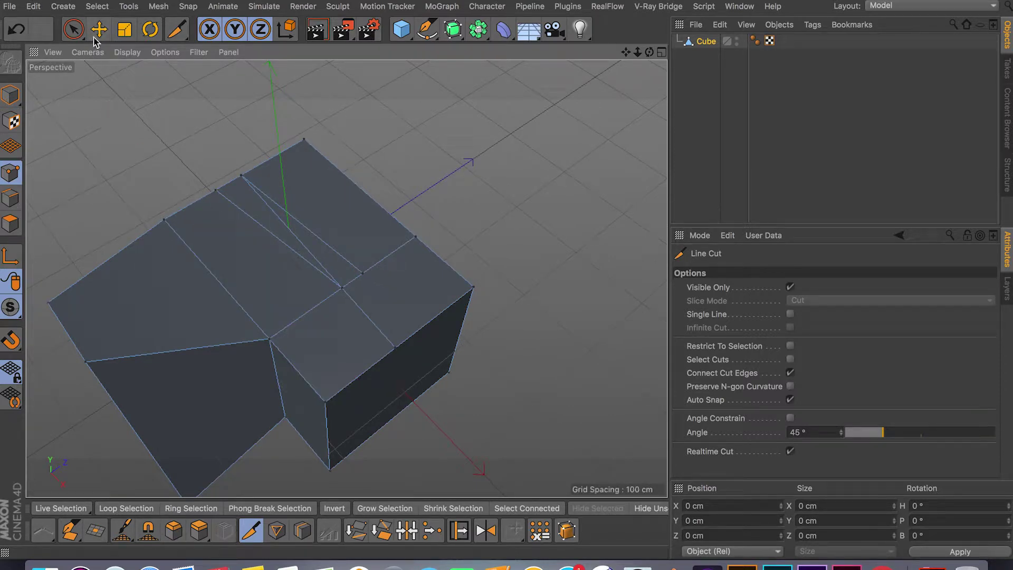
click(74, 30)
click(132, 45)
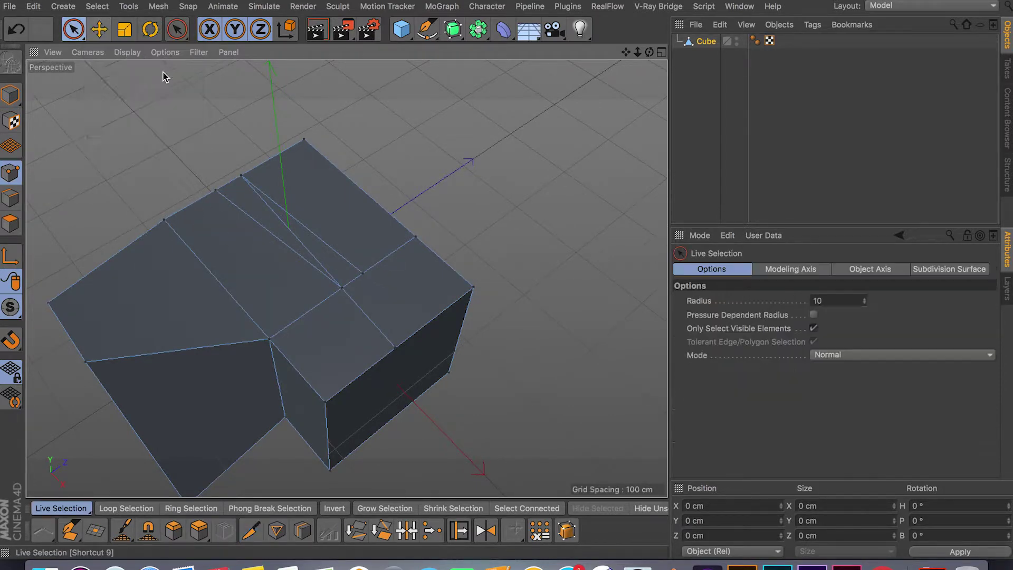
scroll(380, 276, up, 8)
- Weld the two stray cut points on the top face into one
click(380, 294)
shift+click(347, 317)
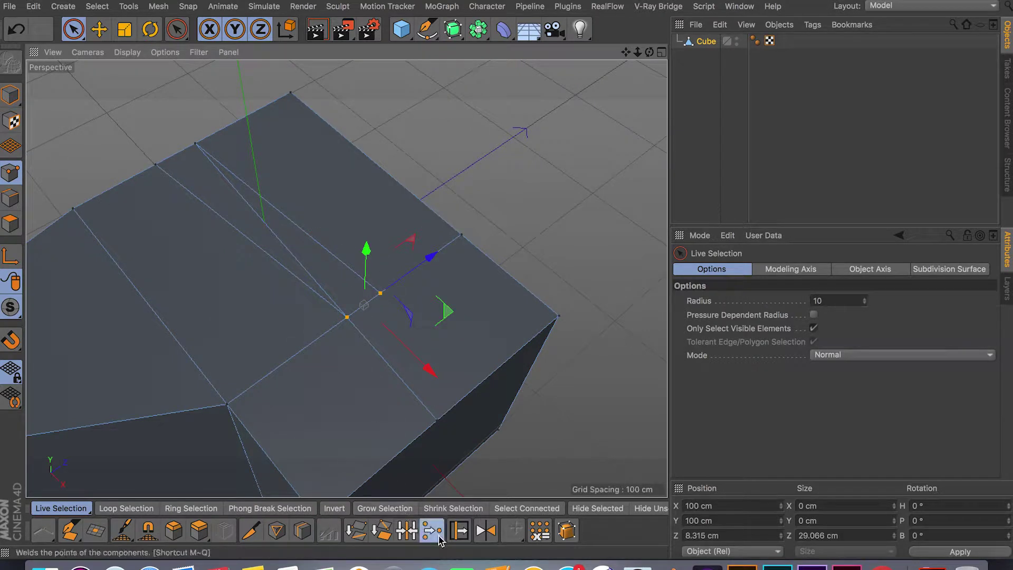
click(432, 530)
click(346, 318)
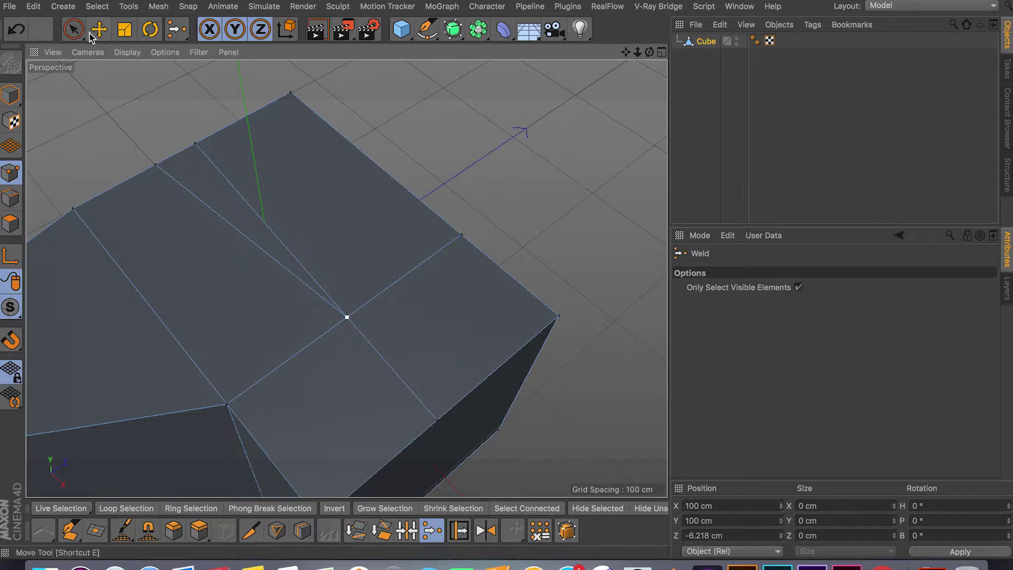
- Weld the two stray points on the top back edge together, then clear the selection
click(73, 29)
click(158, 163)
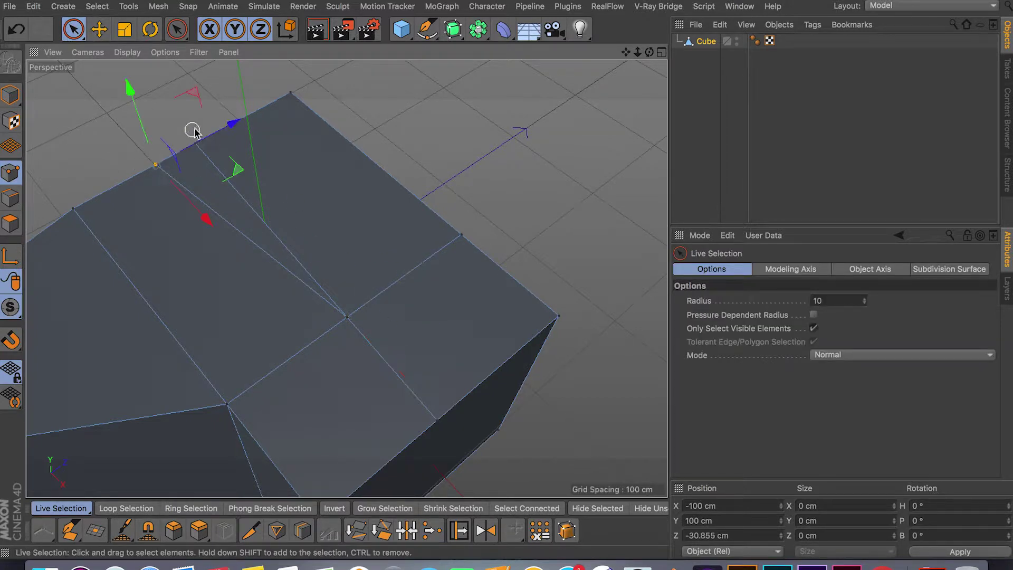
drag(192, 129, 203, 154)
key(ctrl+z)
shift+click(195, 144)
click(432, 531)
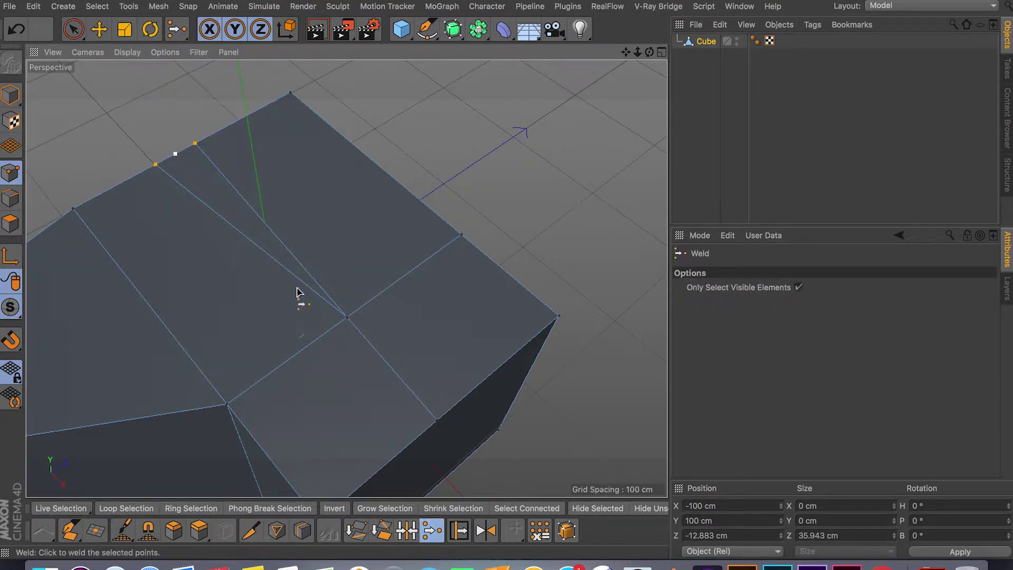
click(198, 151)
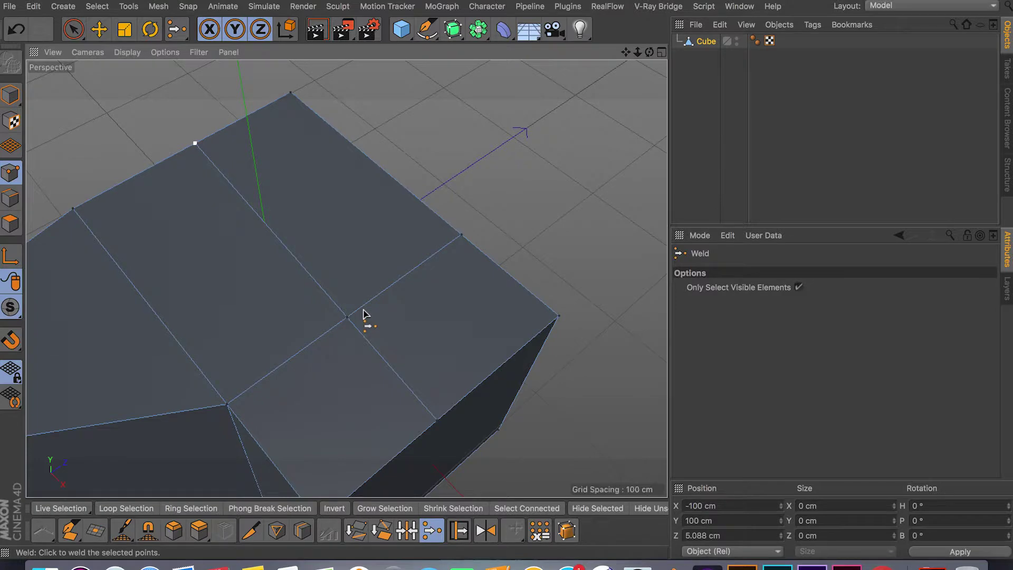
alt+drag(363, 314, 433, 443)
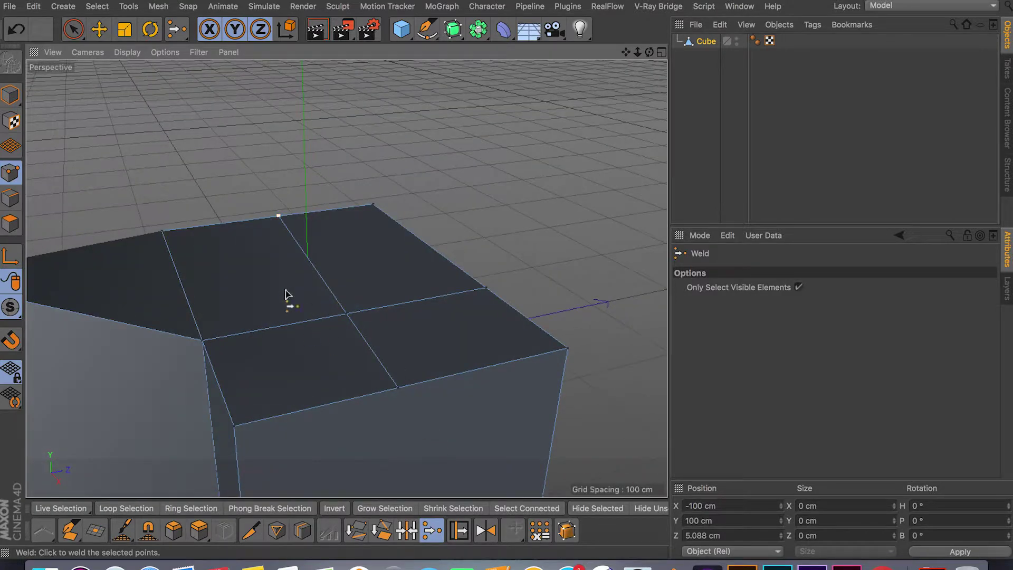
key(space)
click(322, 132)
alt+drag(322, 131, 391, 241)
scroll(343, 237, up, 5)
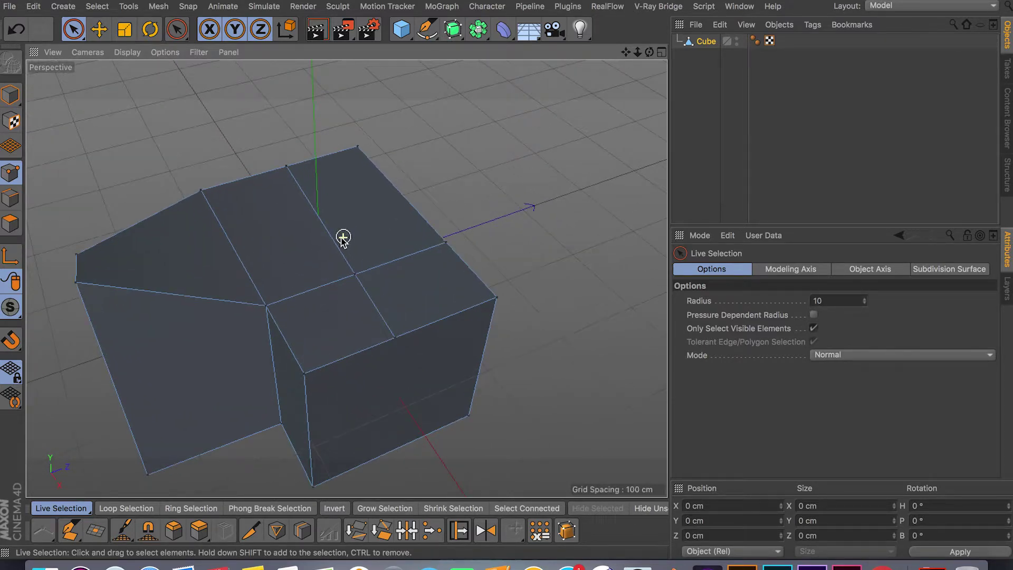
- Push the top-front polygon down into the cube to form a stepped recess
alt+drag(343, 237, 364, 338)
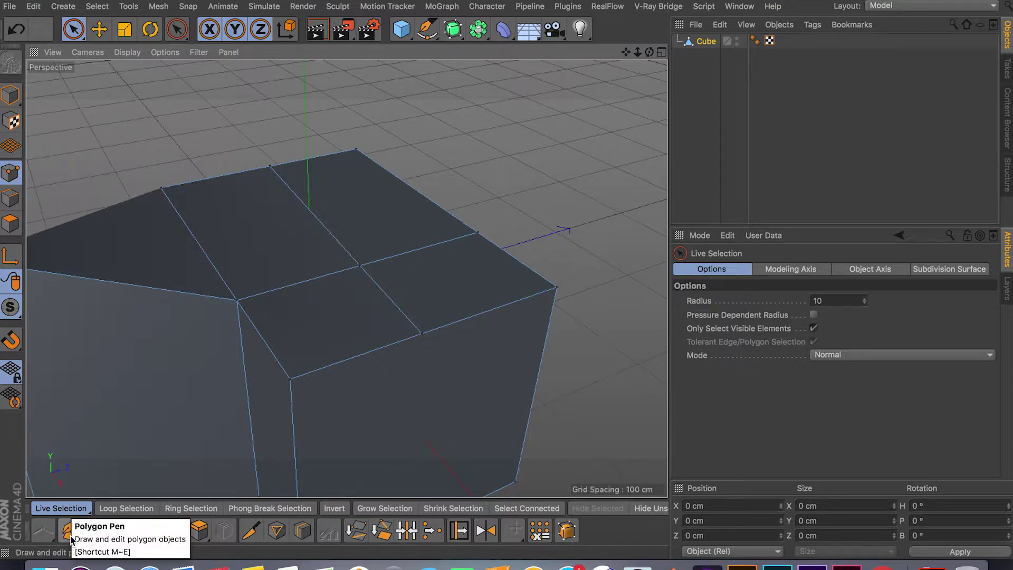
mouse_move(395, 346)
alt+mouse_down()
mouse_move(398, 278)
mouse_move(373, 351)
mouse_move(388, 335)
alt+mouse_up()
click(11, 224)
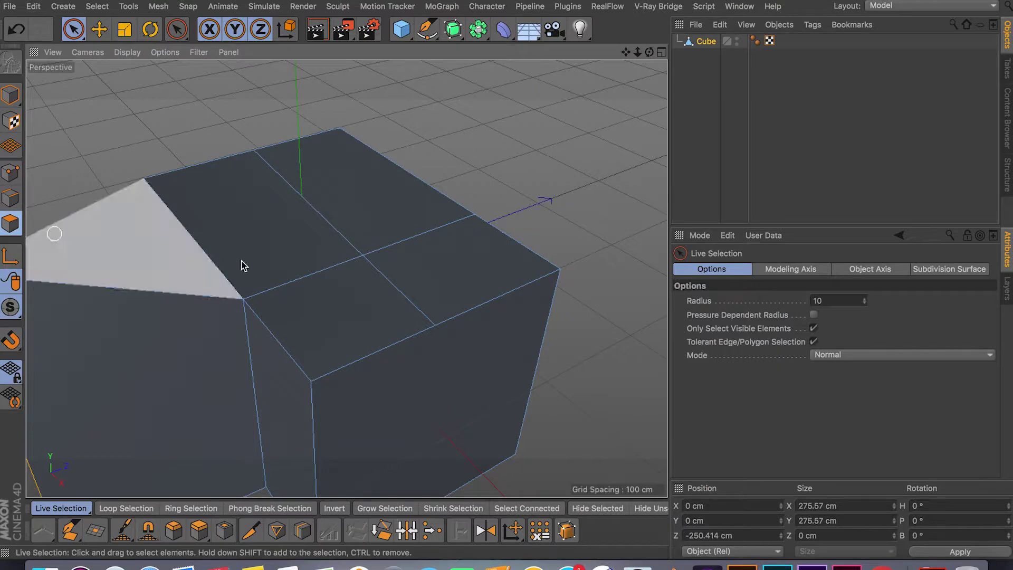
click(354, 298)
drag(353, 298, 380, 385)
key(ctrl+shift+a)
alt+drag(383, 440, 405, 421)
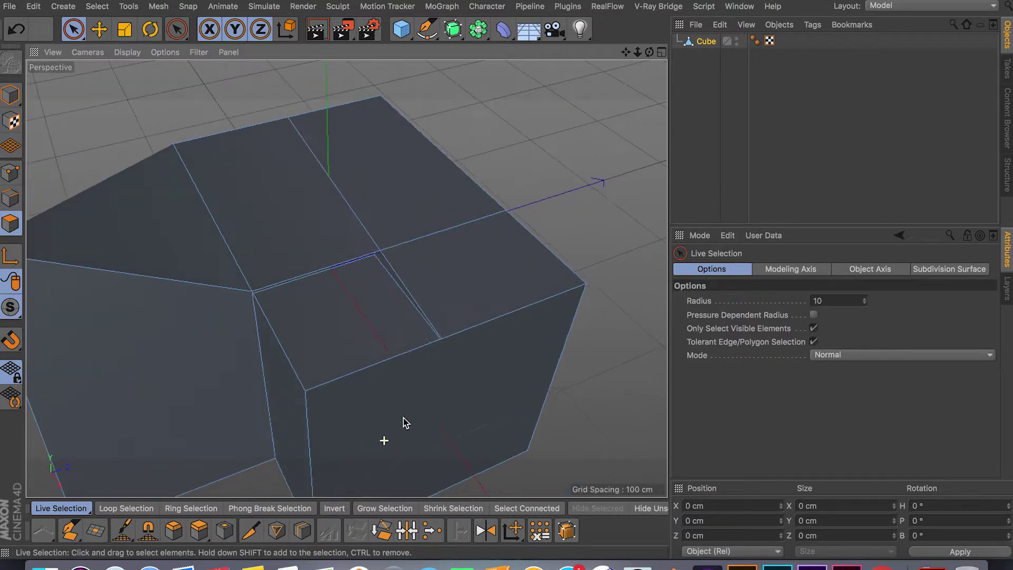
- With the Polygon Pen active, orbit and zoom out until the cube's top faces the camera
click(71, 530)
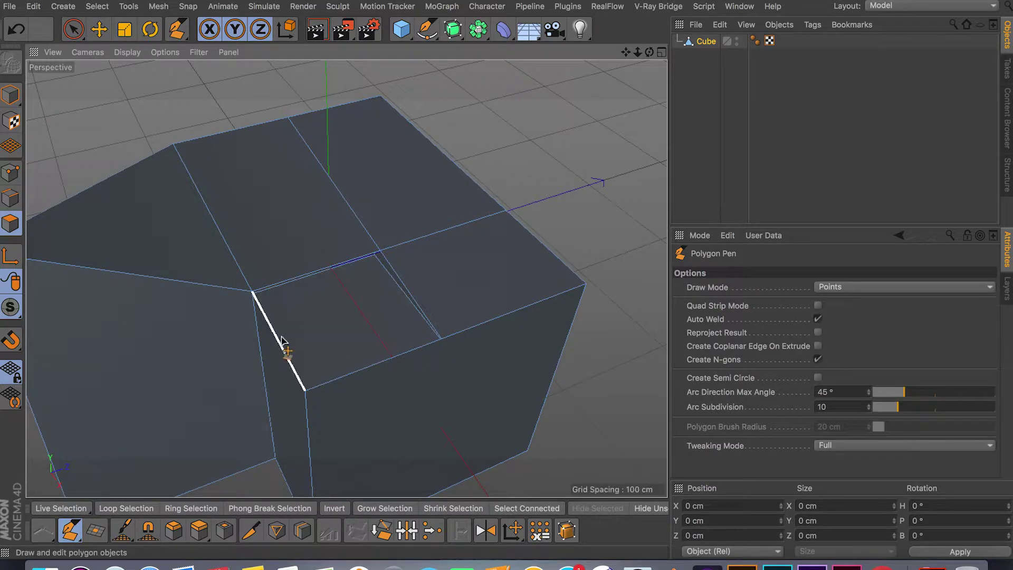
alt+drag(358, 335, 356, 386)
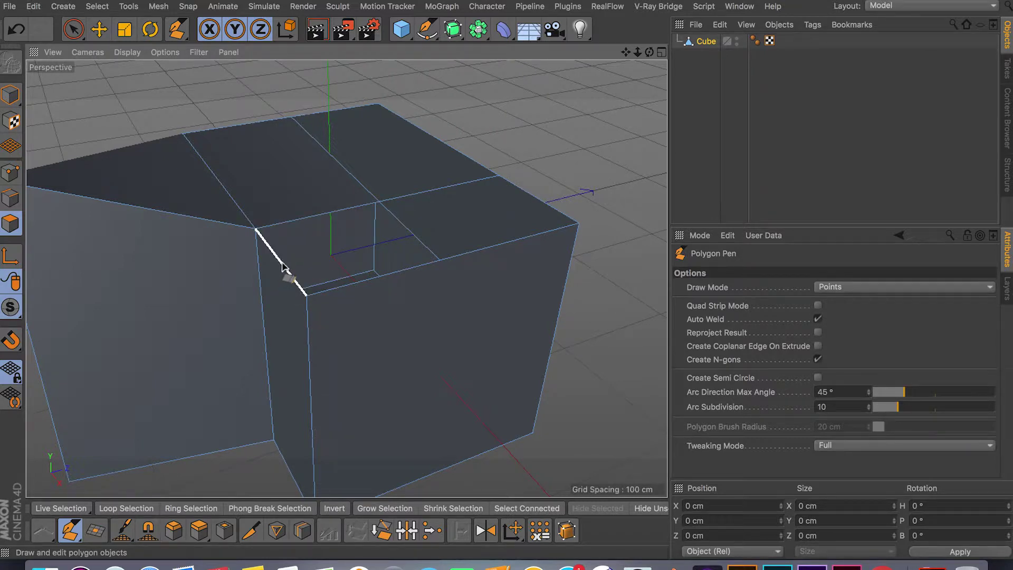
alt+drag(463, 321, 428, 278)
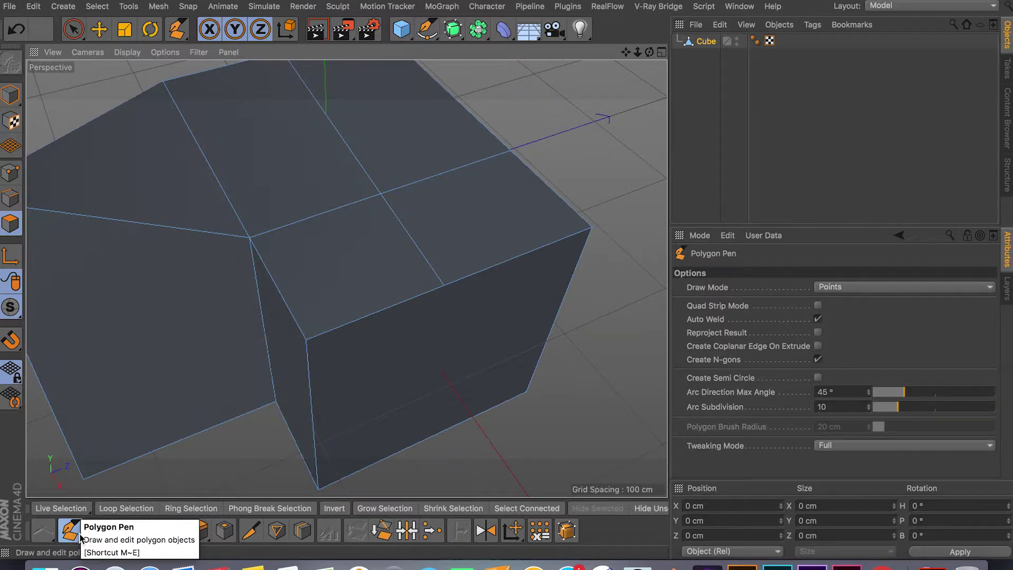
scroll(425, 409, down, 3)
mouse_move(422, 407)
alt+mouse_down()
mouse_move(389, 375)
mouse_move(414, 414)
alt+mouse_up()
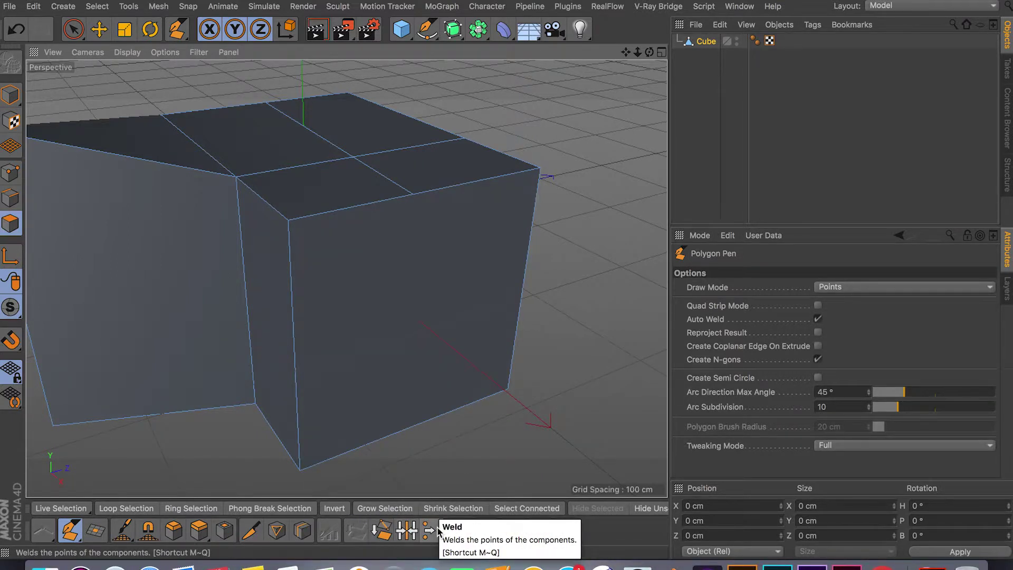
scroll(446, 468, down, 5)
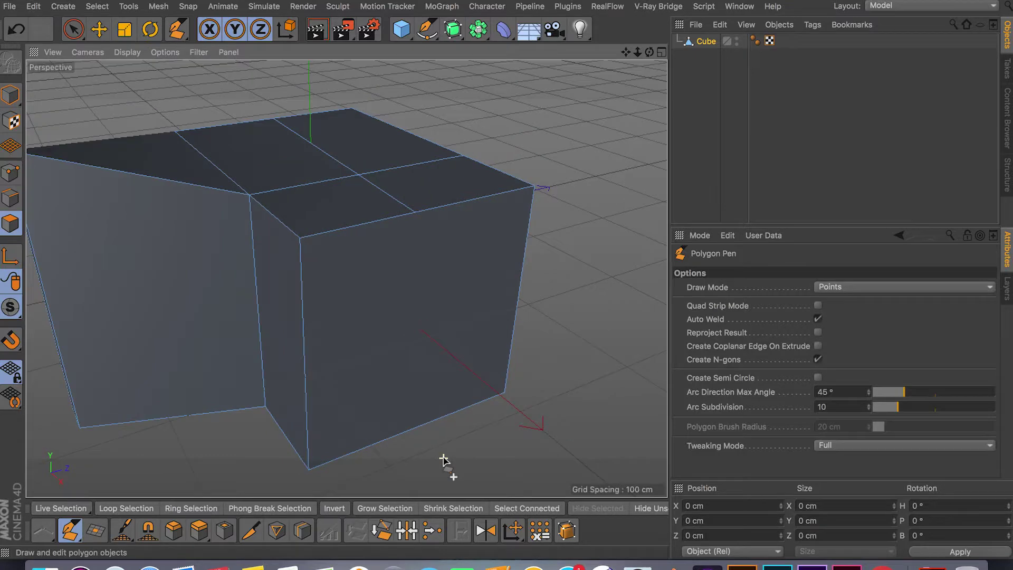
alt+drag(447, 470, 414, 331)
- In Points mode, select the top face's centre point and the four middle-line points
click(74, 29)
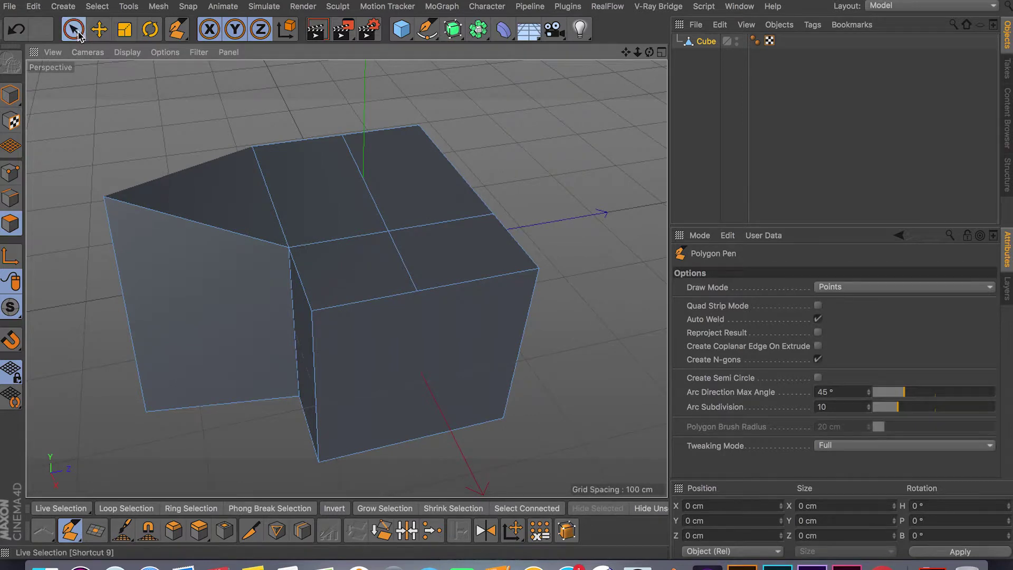
click(354, 203)
drag(356, 212, 388, 219)
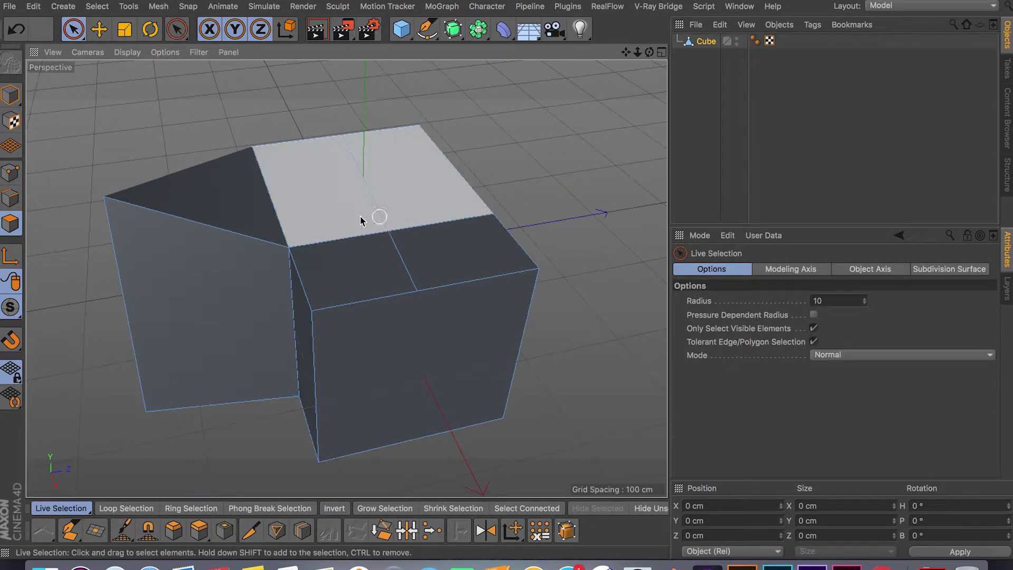
click(82, 178)
click(11, 172)
click(388, 231)
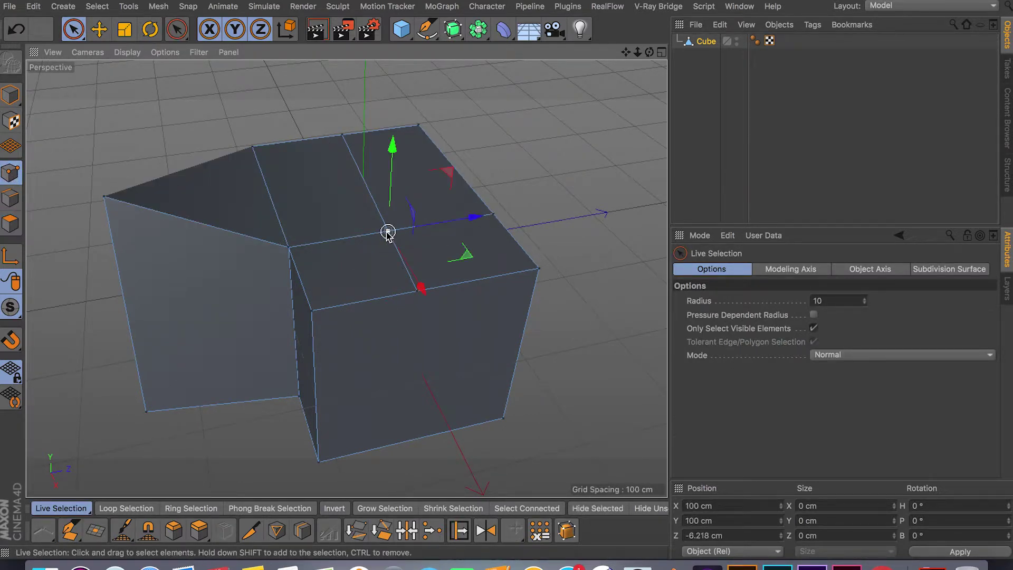
shift+click(418, 290)
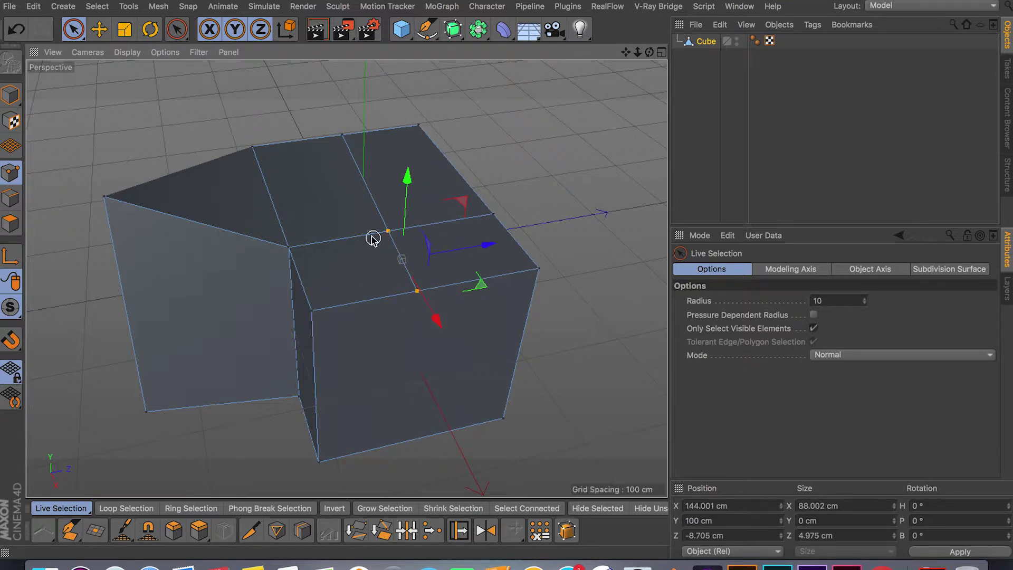
shift+click(343, 137)
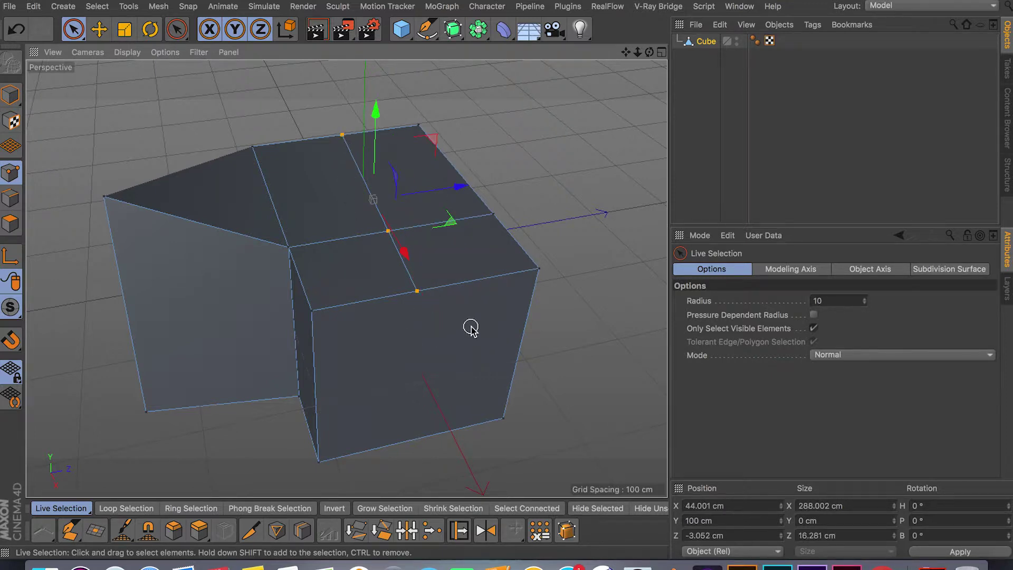
shift+click(494, 208)
shift+click(289, 248)
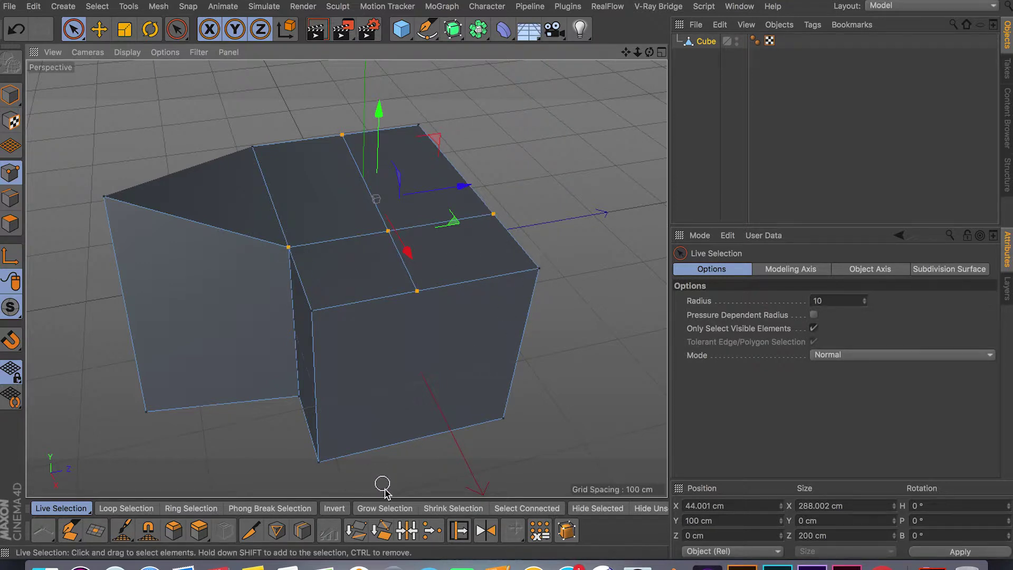
- Weld the selected points into the centre point, then undo the weld
click(431, 531)
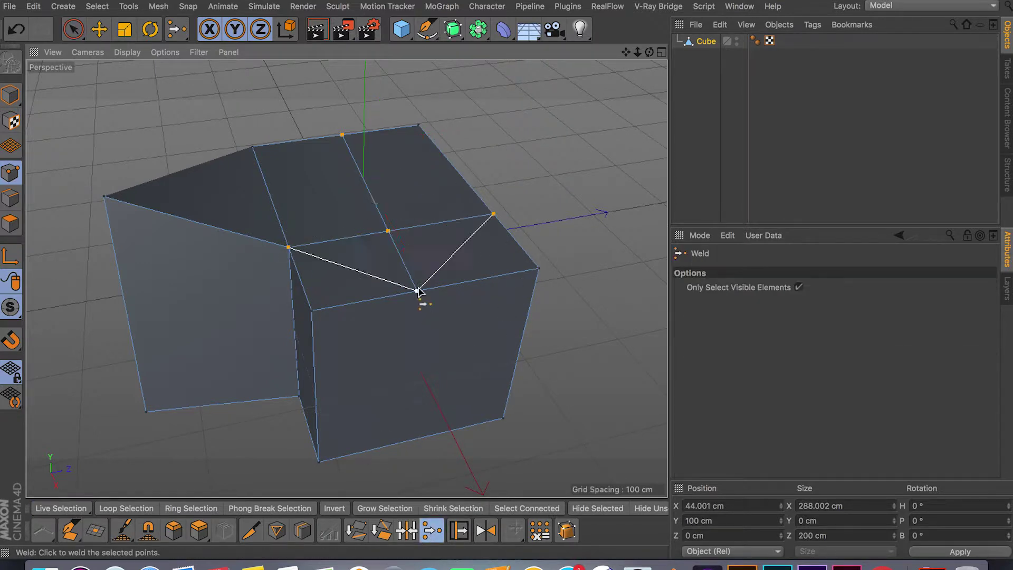
click(388, 233)
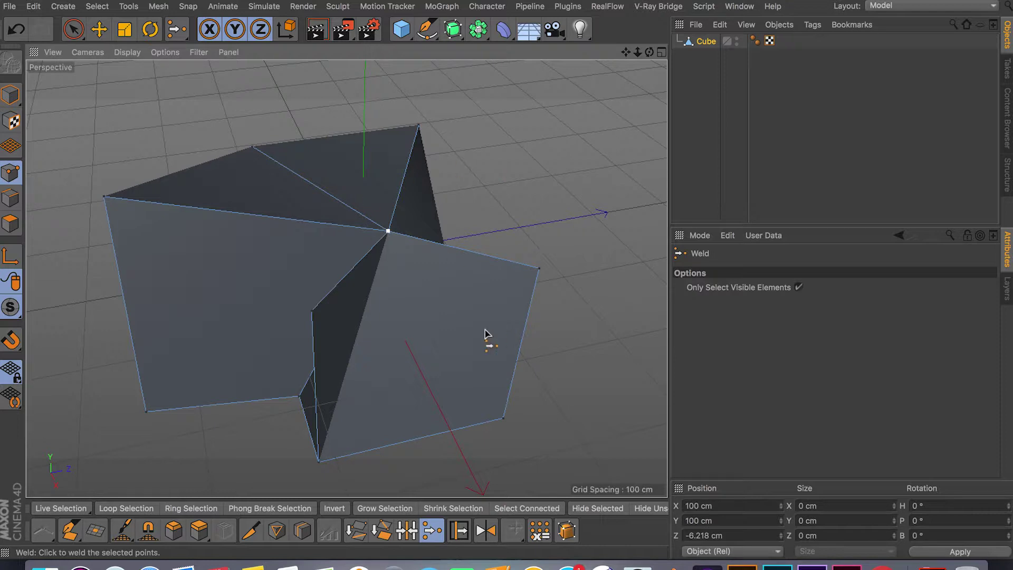
key(ctrl+z)
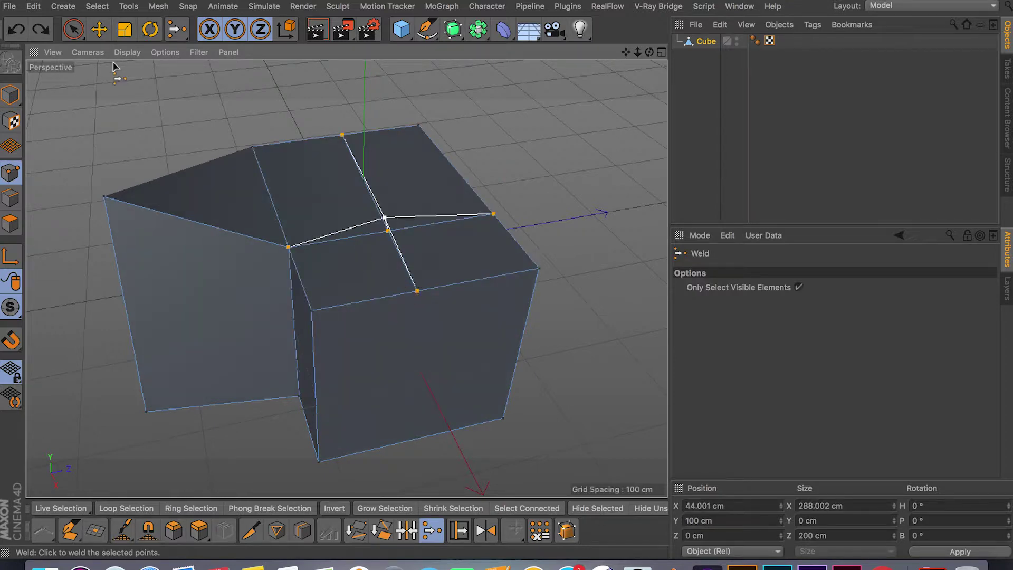
click(73, 29)
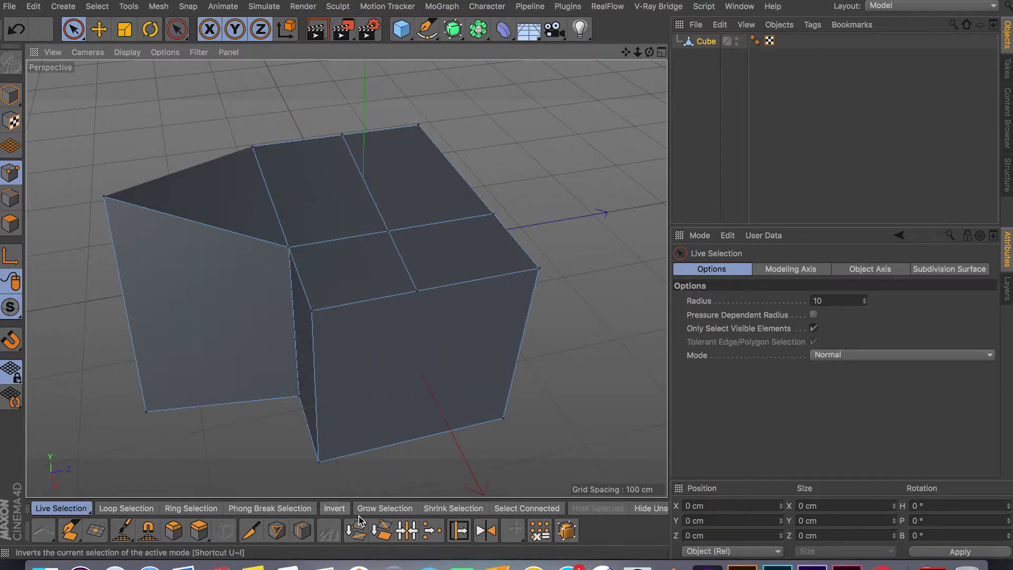
click(406, 530)
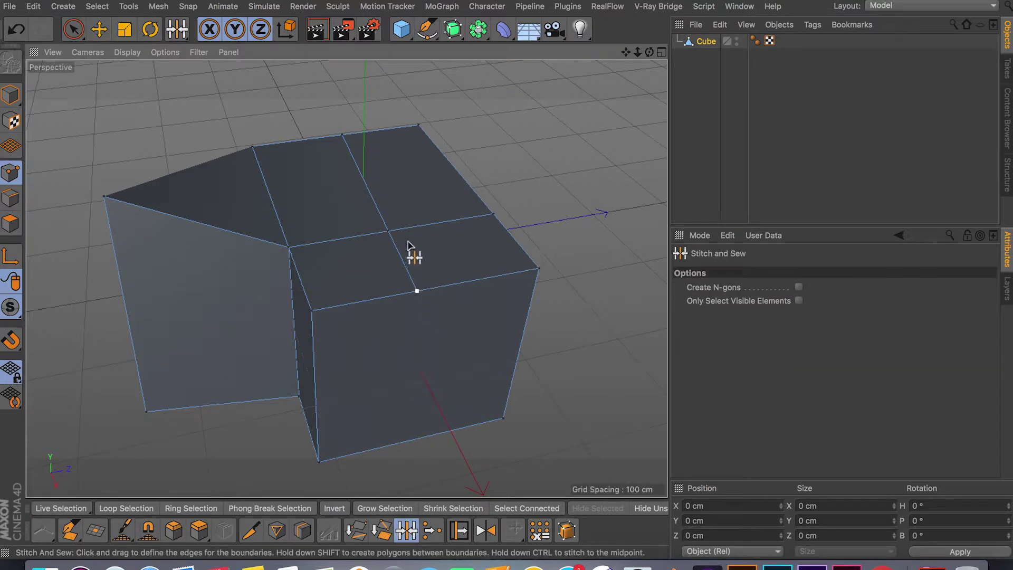
drag(383, 232, 344, 150)
key(ctrl+z)
drag(417, 291, 425, 249)
key(ctrl+z)
drag(289, 247, 414, 232)
key(ctrl+z)
drag(393, 240, 389, 238)
key(ctrl+z)
alt+drag(497, 319, 464, 355)
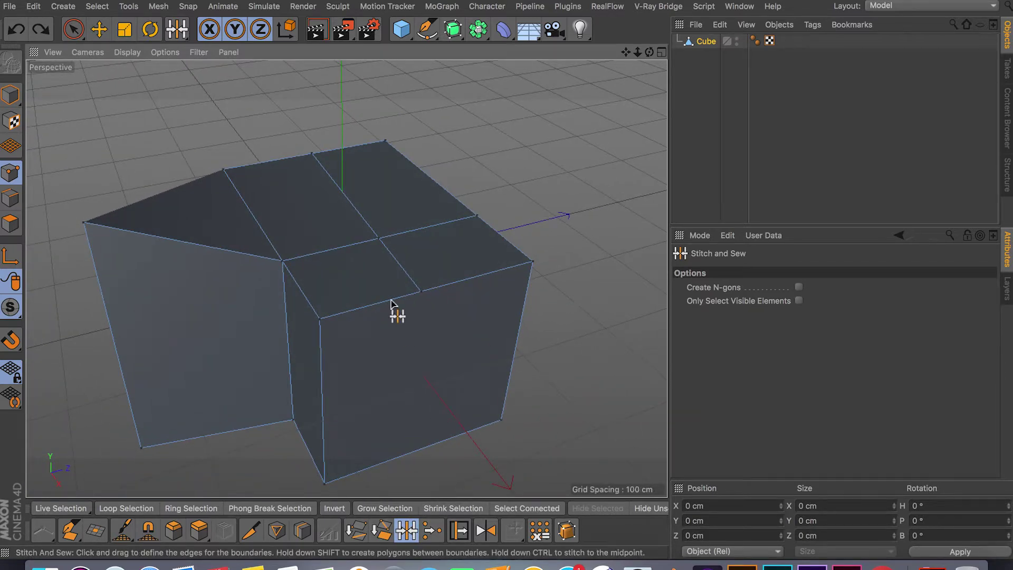
click(73, 29)
click(11, 198)
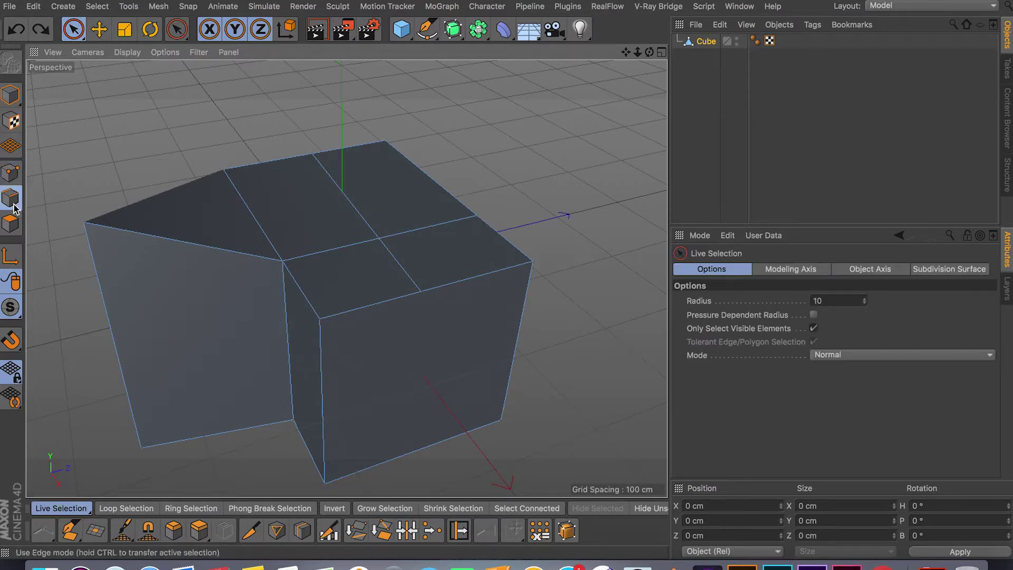
click(406, 266)
click(500, 258)
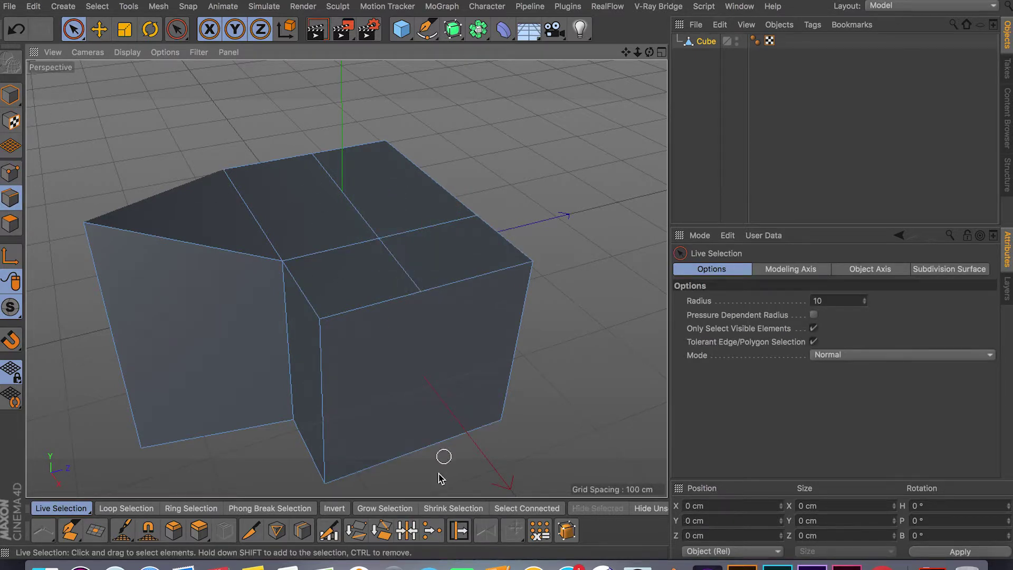
click(413, 536)
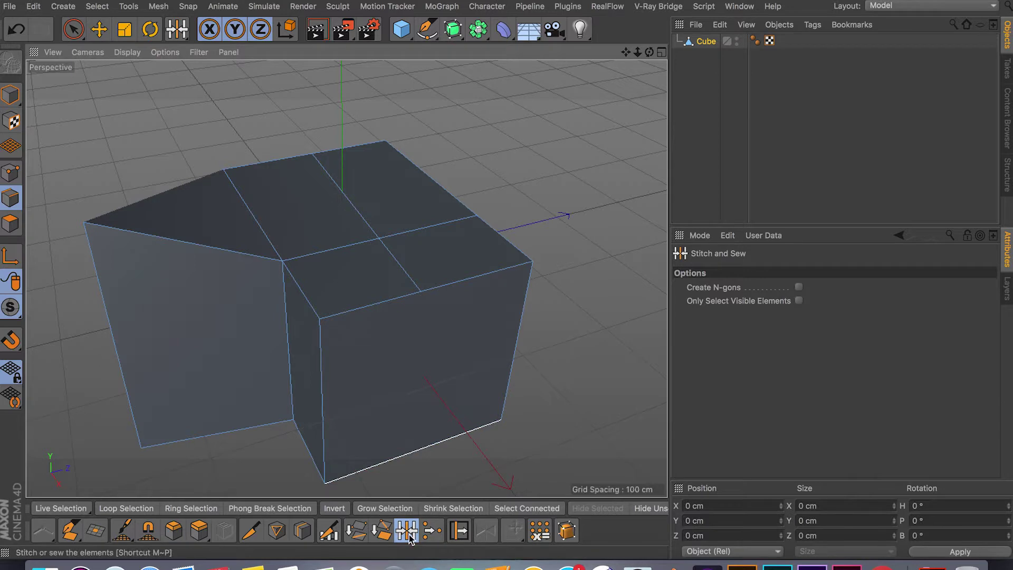
drag(414, 278, 452, 271)
click(73, 29)
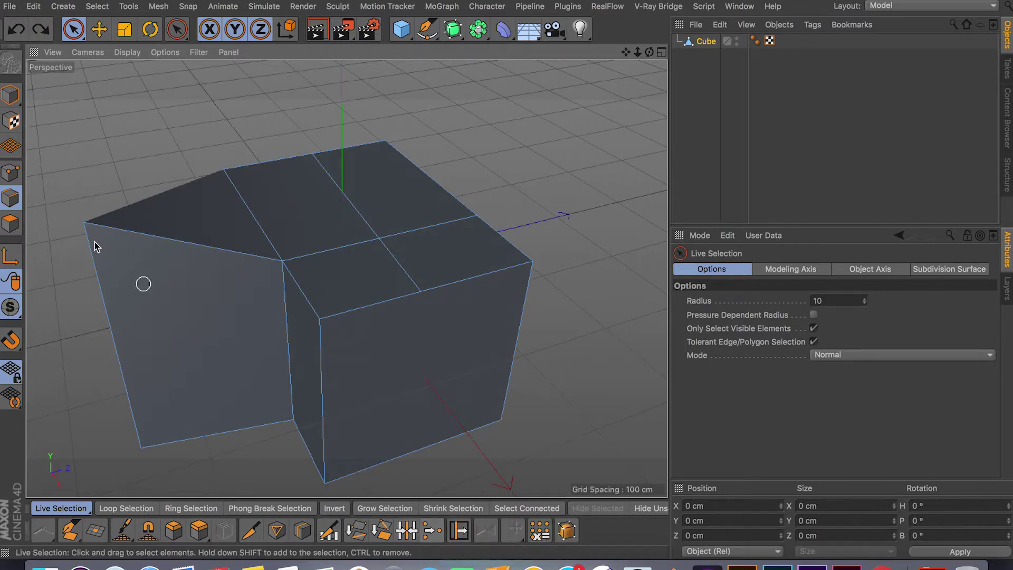
click(405, 272)
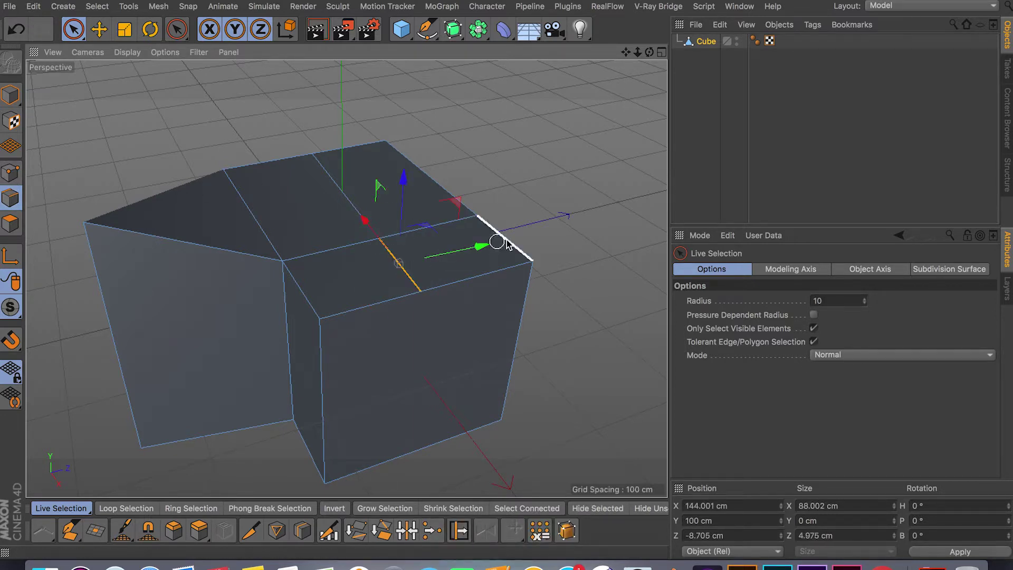
shift+click(503, 238)
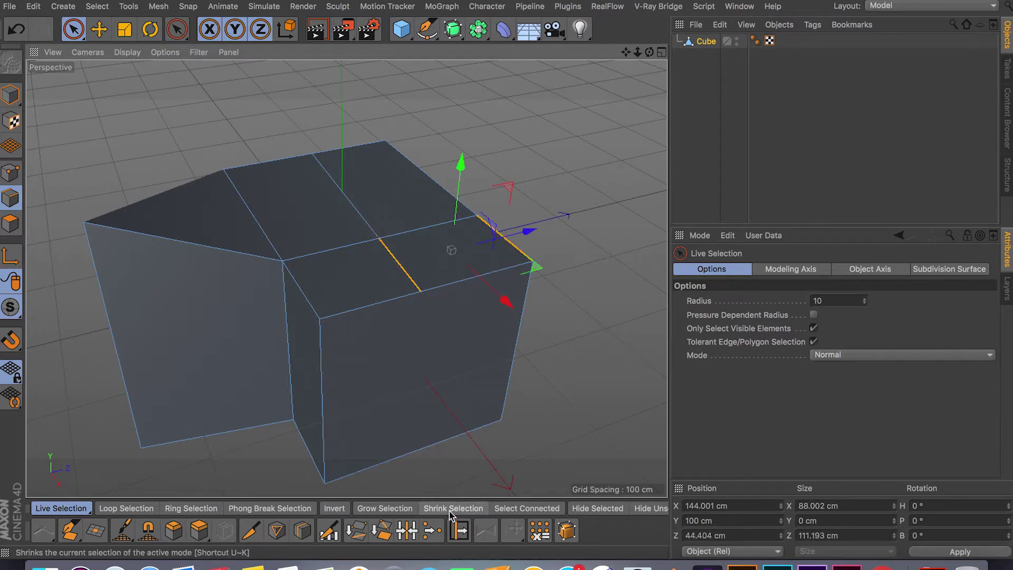
click(432, 533)
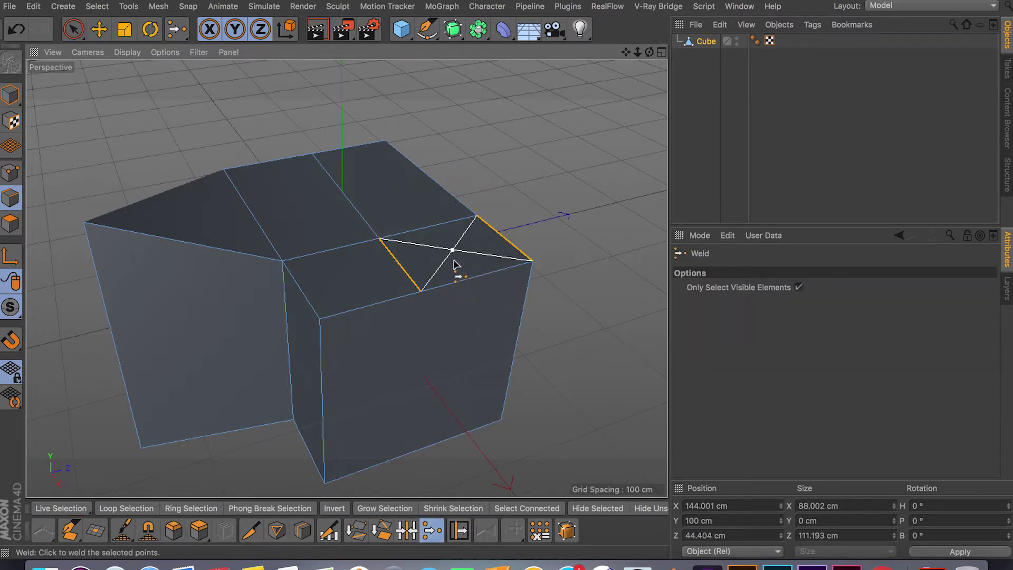
click(452, 256)
key(ctrl+z)
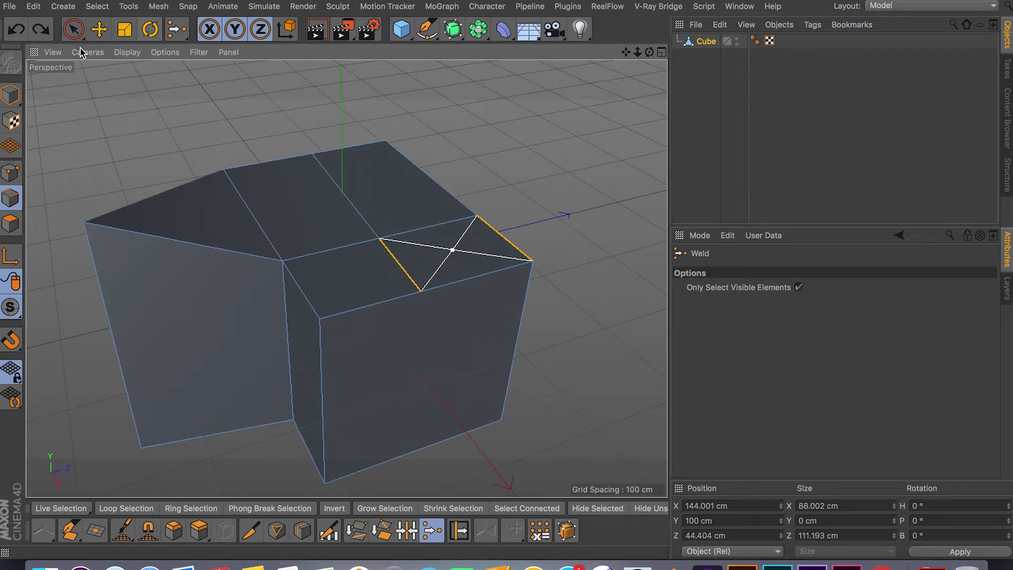
click(74, 29)
click(10, 172)
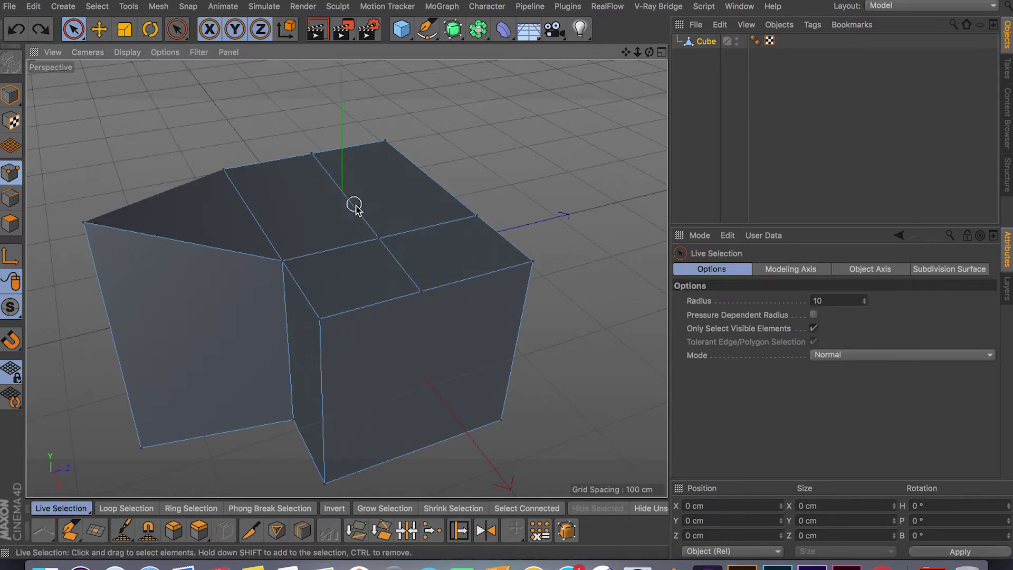
click(379, 239)
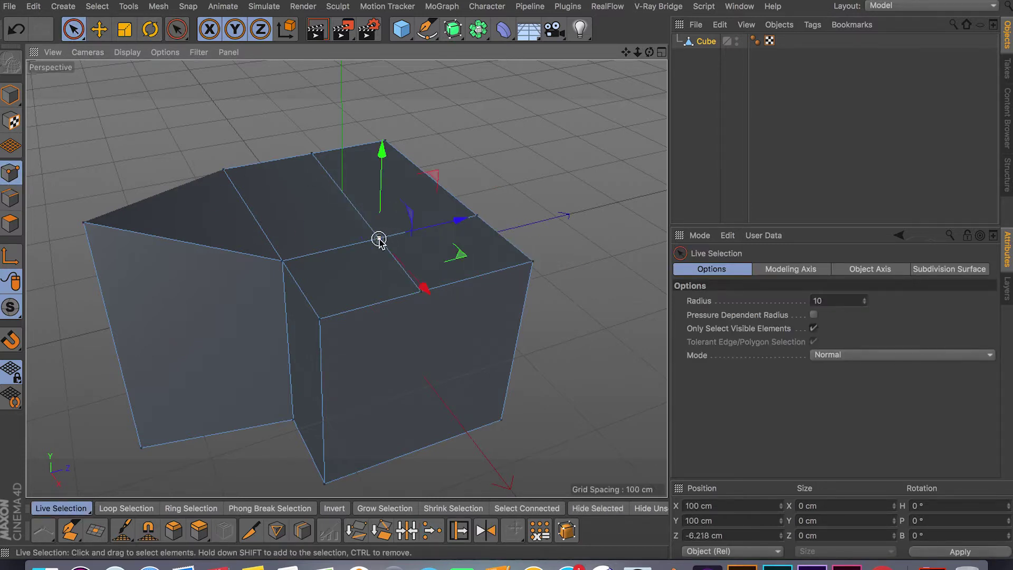
click(495, 232)
alt+drag(495, 232, 457, 279)
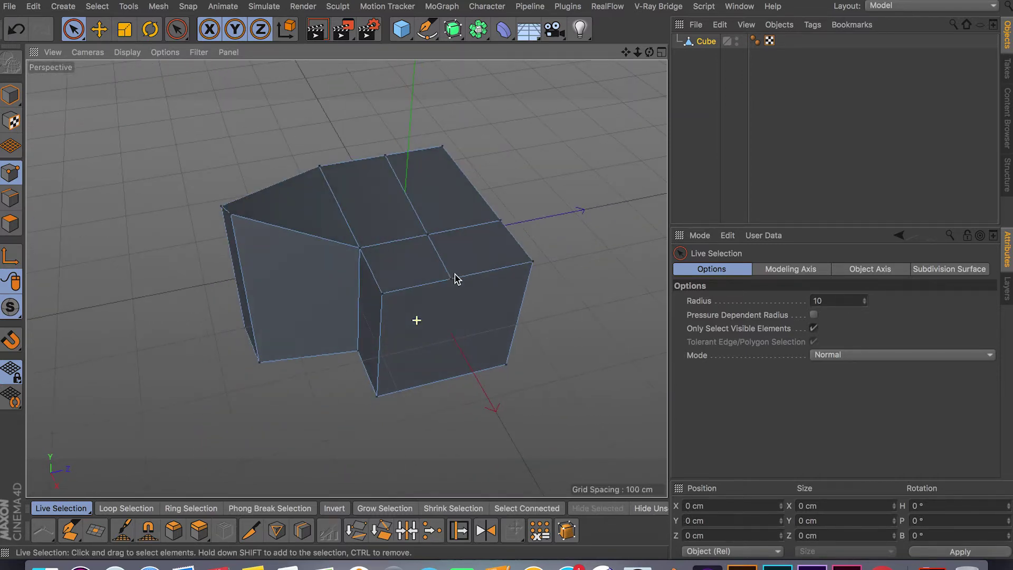